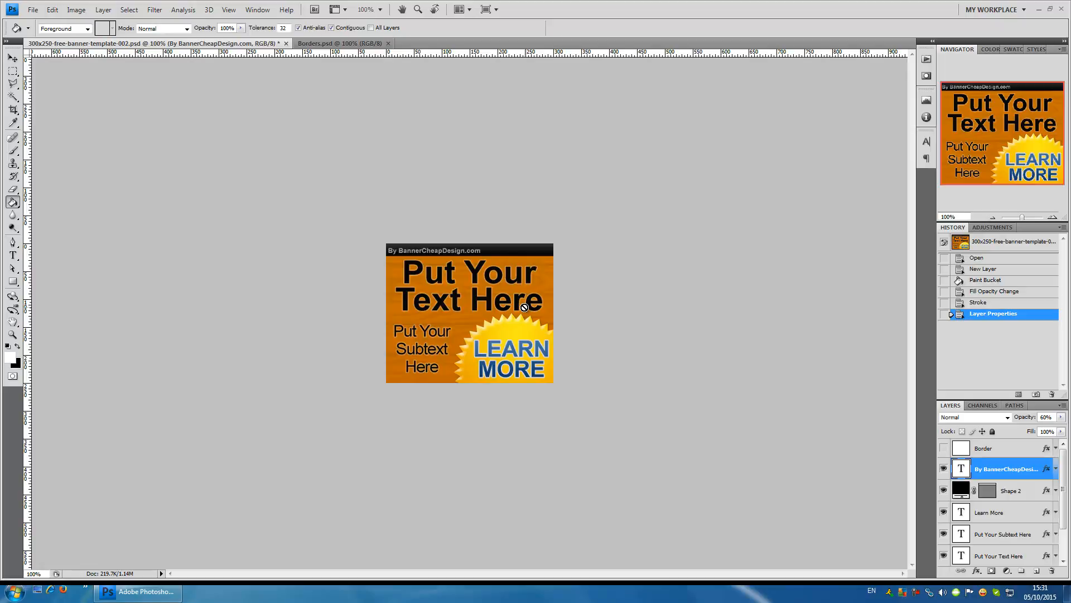
# - Show the Border layer, move it below Shape 2, restore it to the top of the stack and hide it again
pyautogui.click(993, 454)
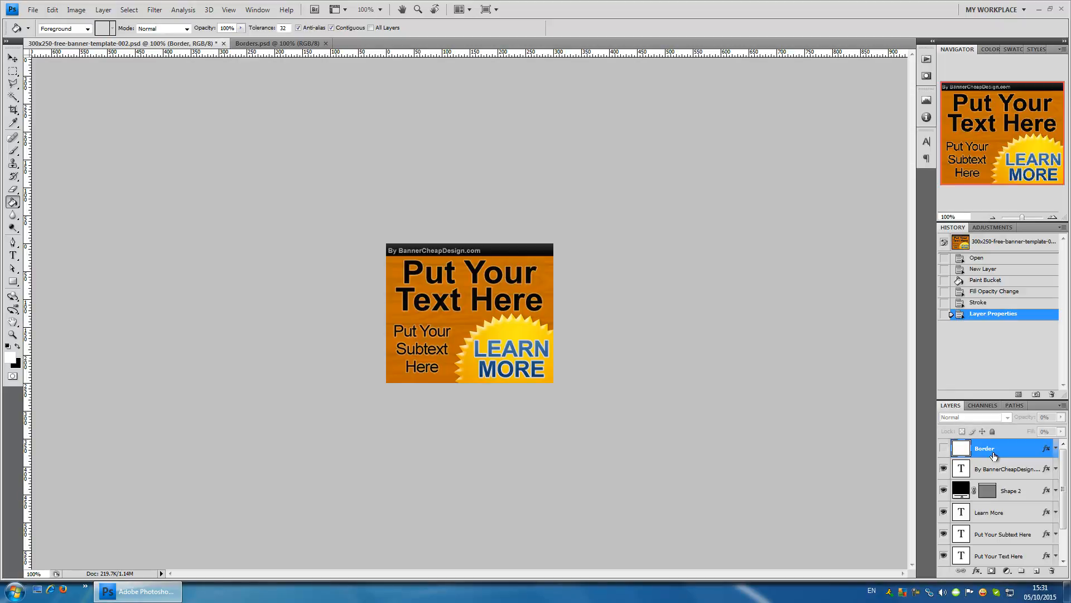
pyautogui.click(943, 451)
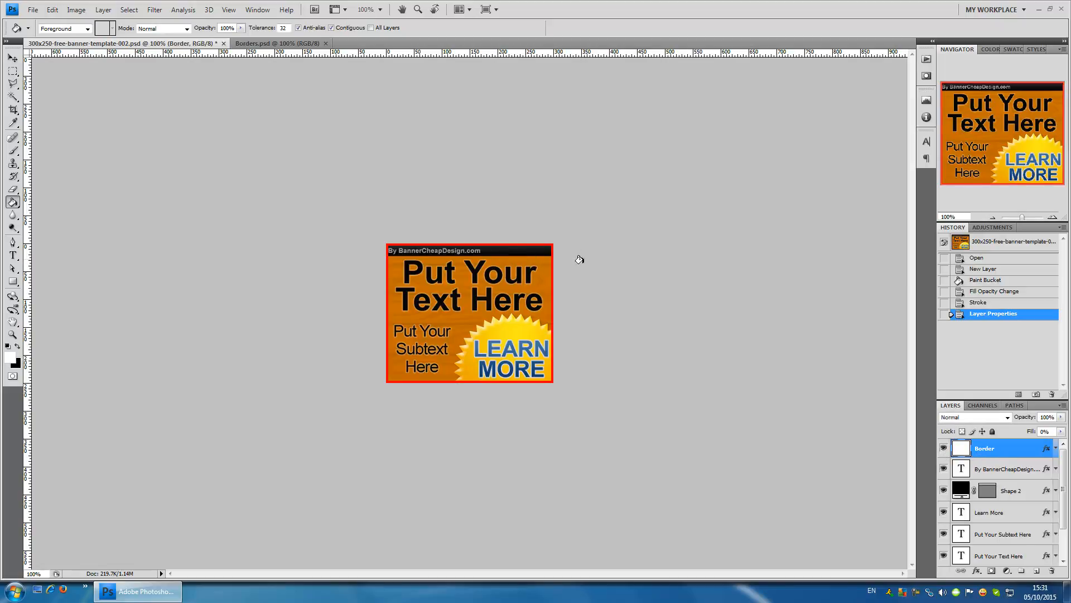
pyautogui.moveTo(997, 458); pyautogui.dragTo(995, 479)
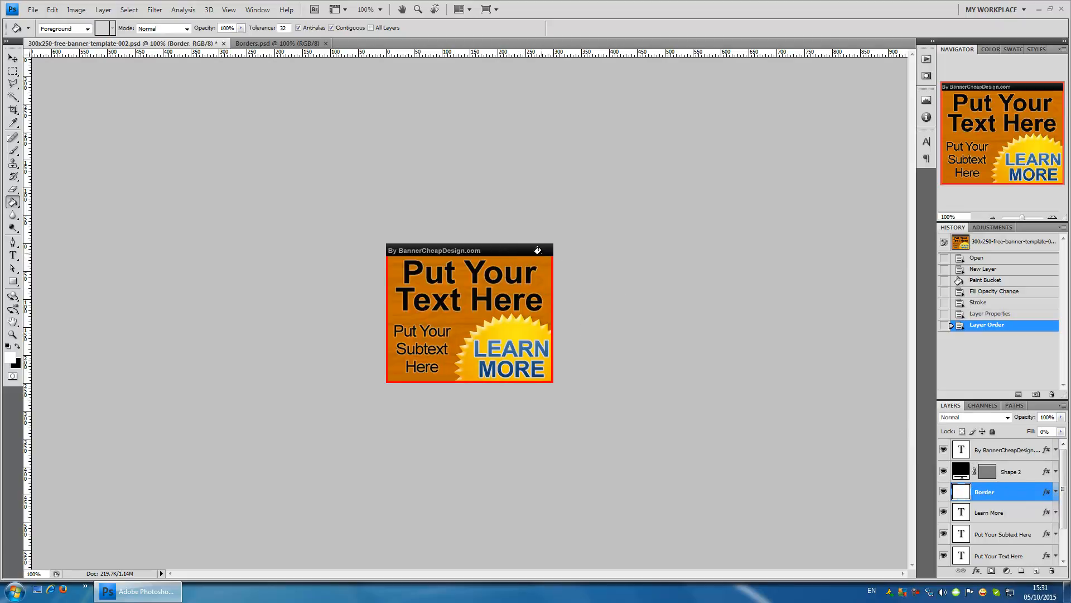
pyautogui.moveTo(984, 493); pyautogui.dragTo(995, 444)
pyautogui.click(944, 449)
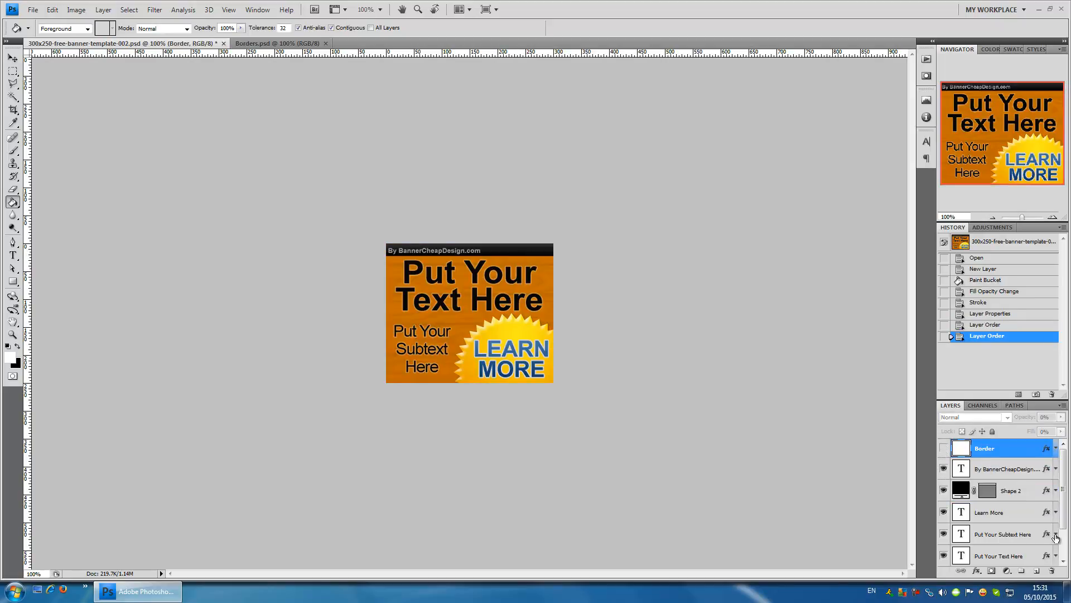
# - Add a new layer above the Border layer and fill it with white using the Paint Bucket tool
pyautogui.moveTo(966, 443); pyautogui.dragTo(1038, 573)
pyautogui.click(1037, 570)
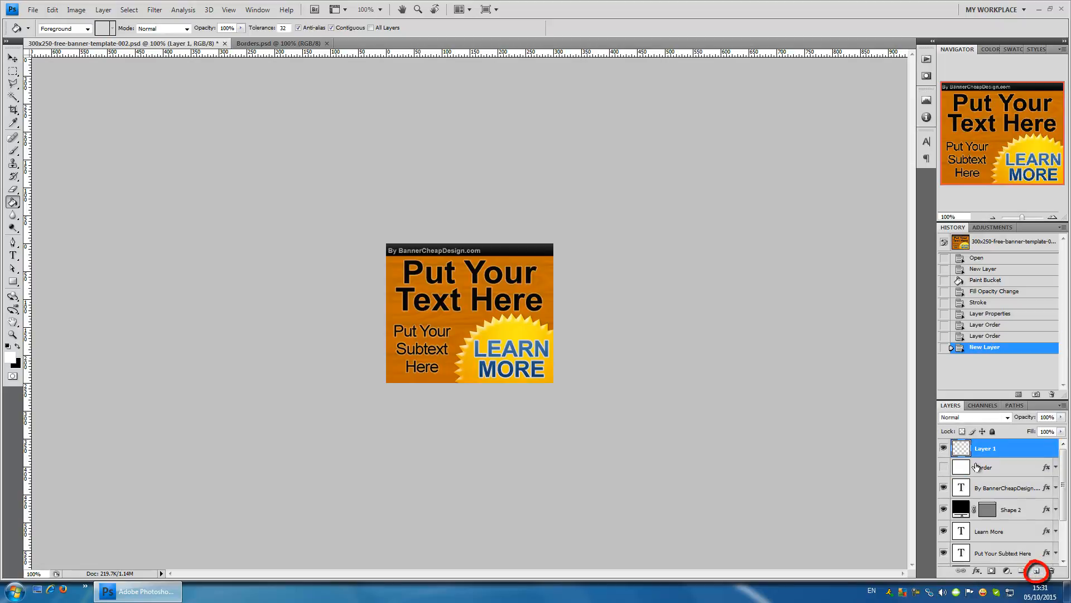
pyautogui.click(12, 57)
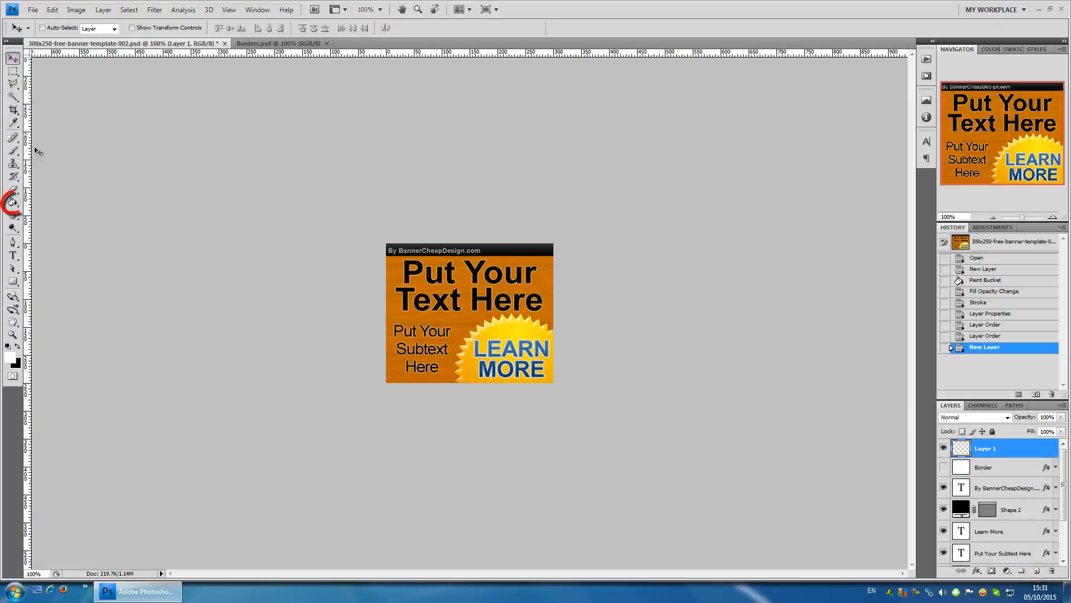
pyautogui.click(12, 202)
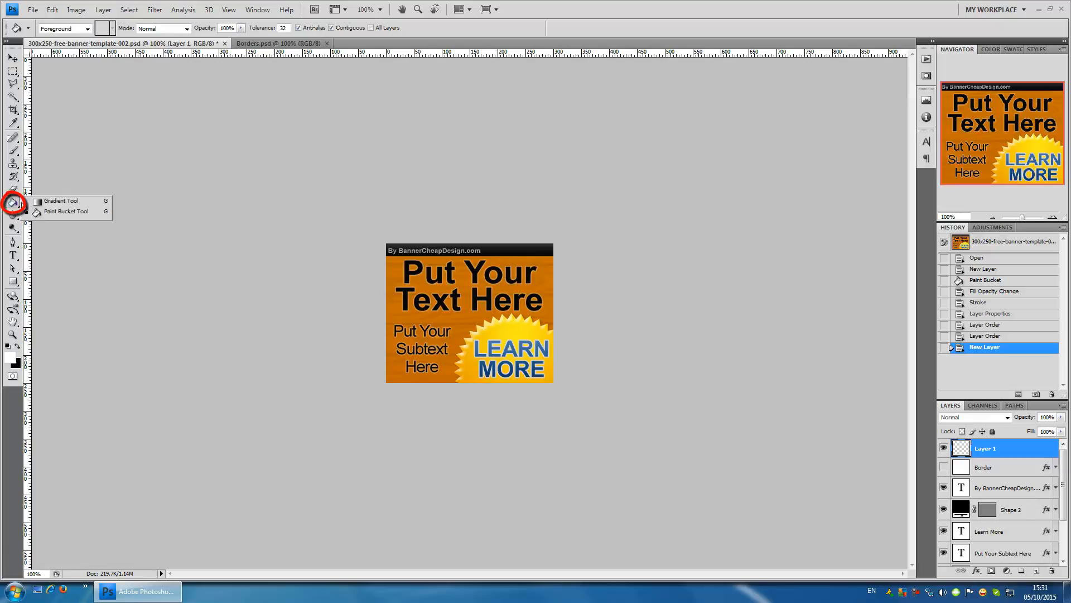
pyautogui.click(64, 213)
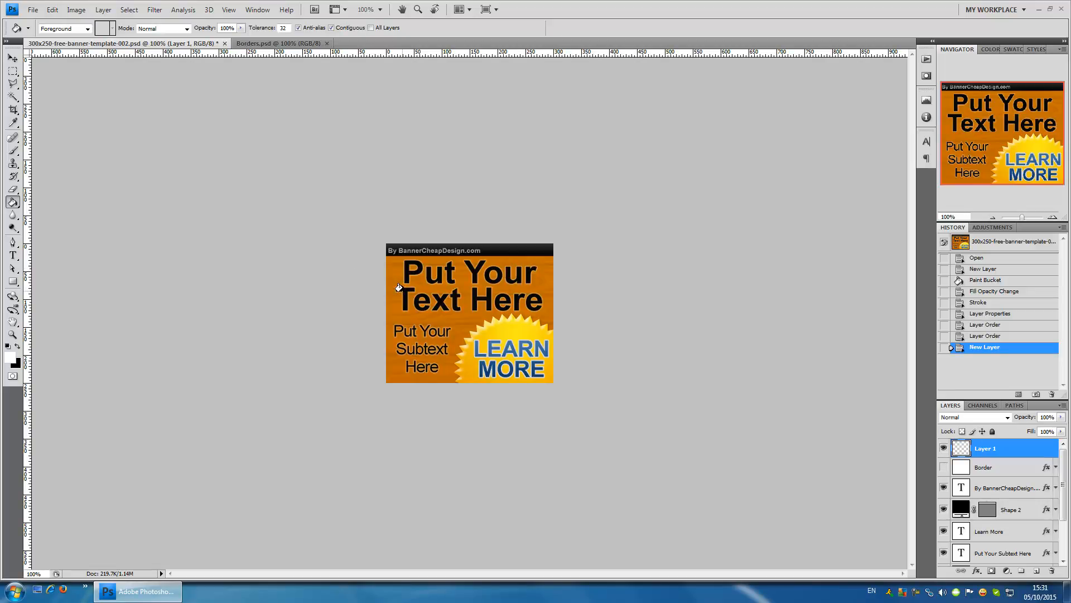
pyautogui.click(432, 291)
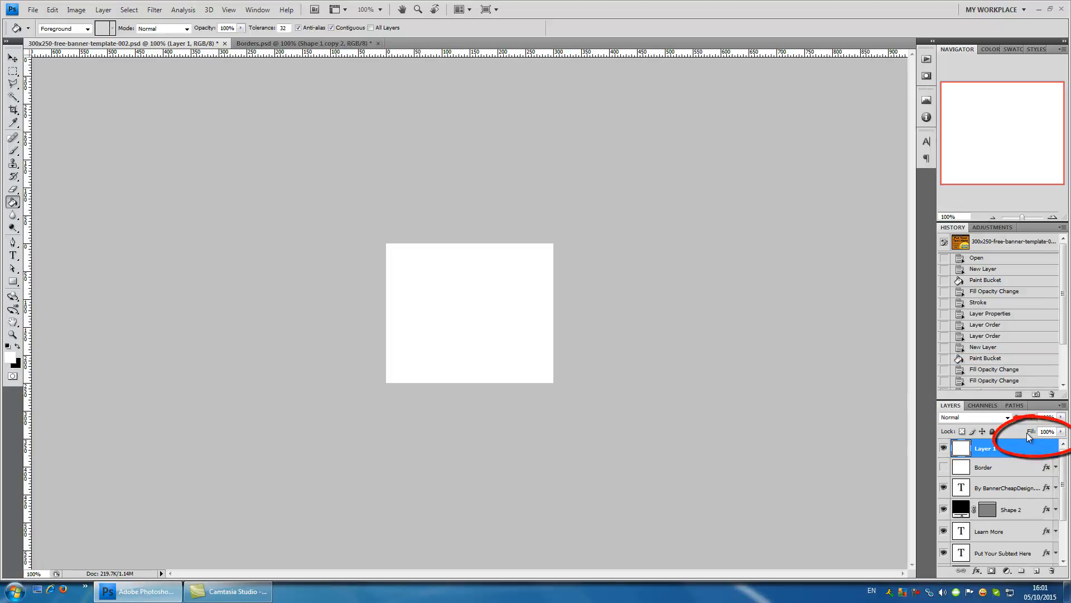
# - Set the fill opacity of the white Layer 1 to 0%
pyautogui.click(1061, 432)
pyautogui.moveTo(1058, 442); pyautogui.dragTo(967, 444)
pyautogui.click(982, 450)
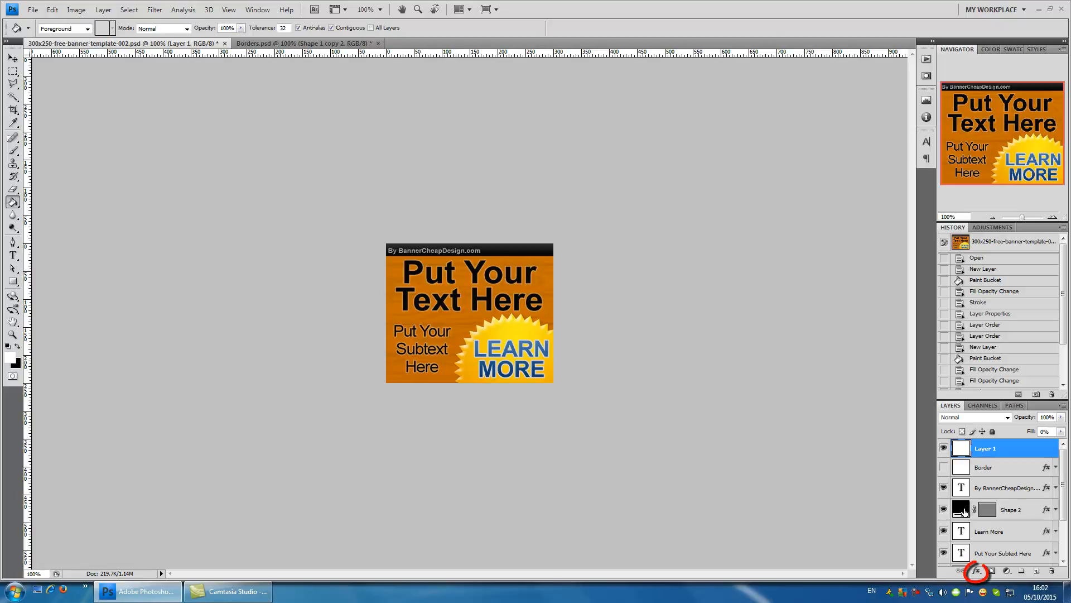
pyautogui.click(973, 573)
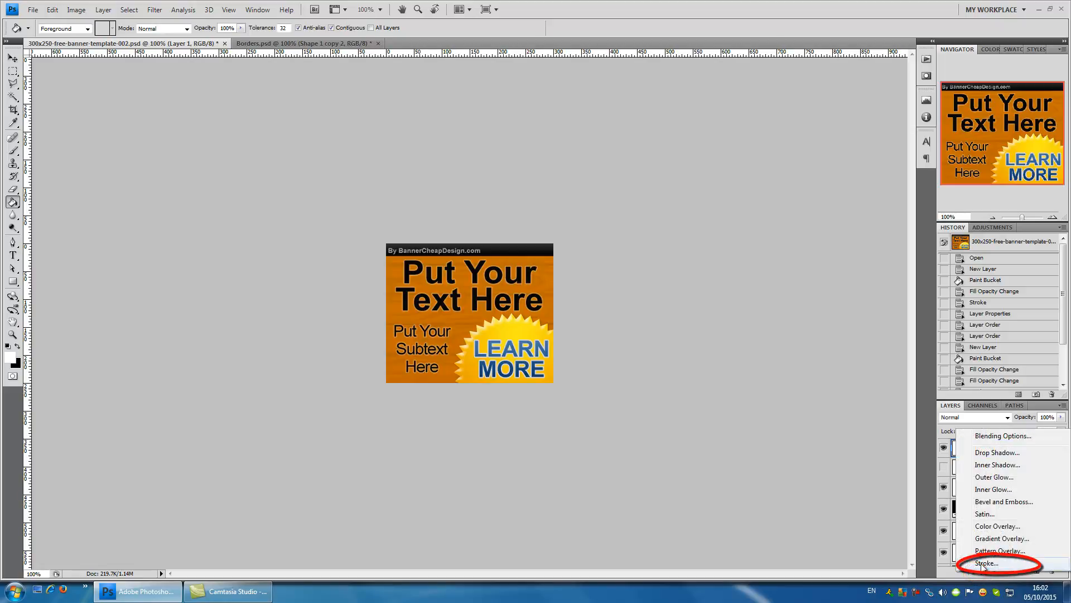
pyautogui.click(985, 563)
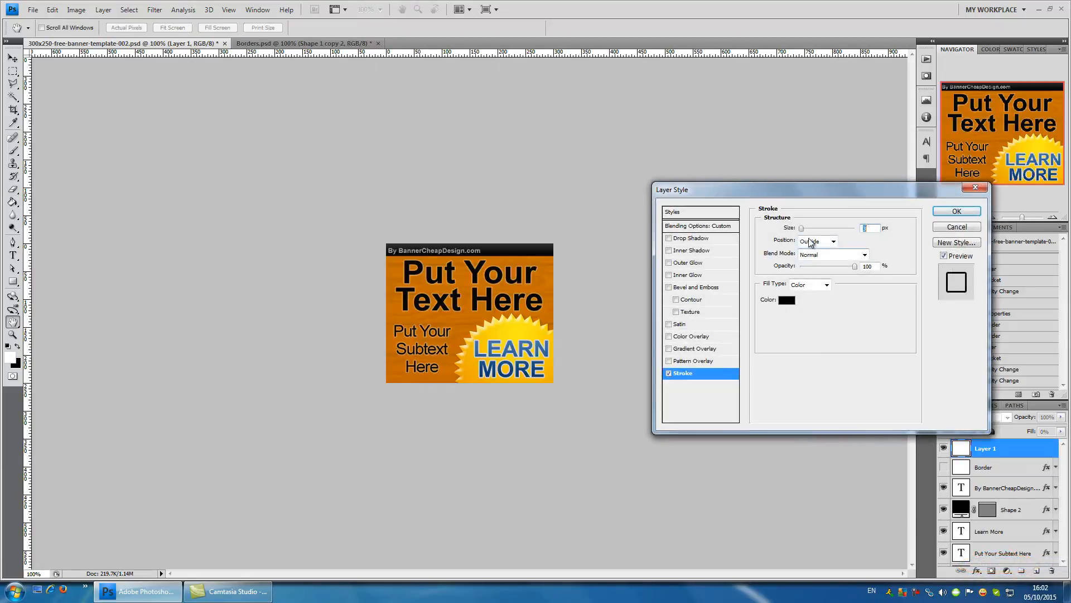
pyautogui.click(814, 241)
pyautogui.click(814, 262)
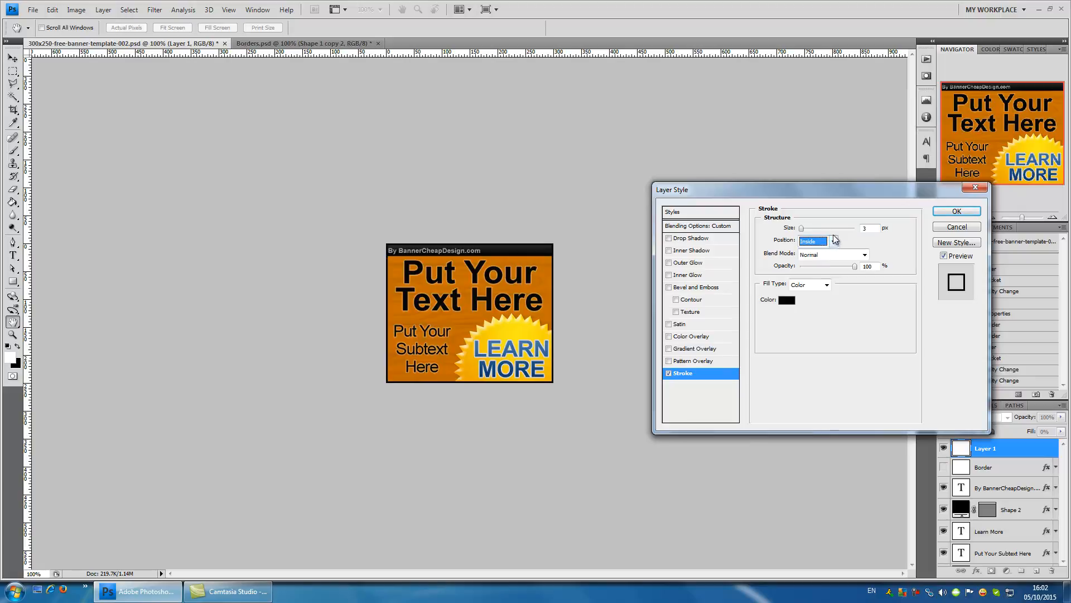
pyautogui.click(831, 244)
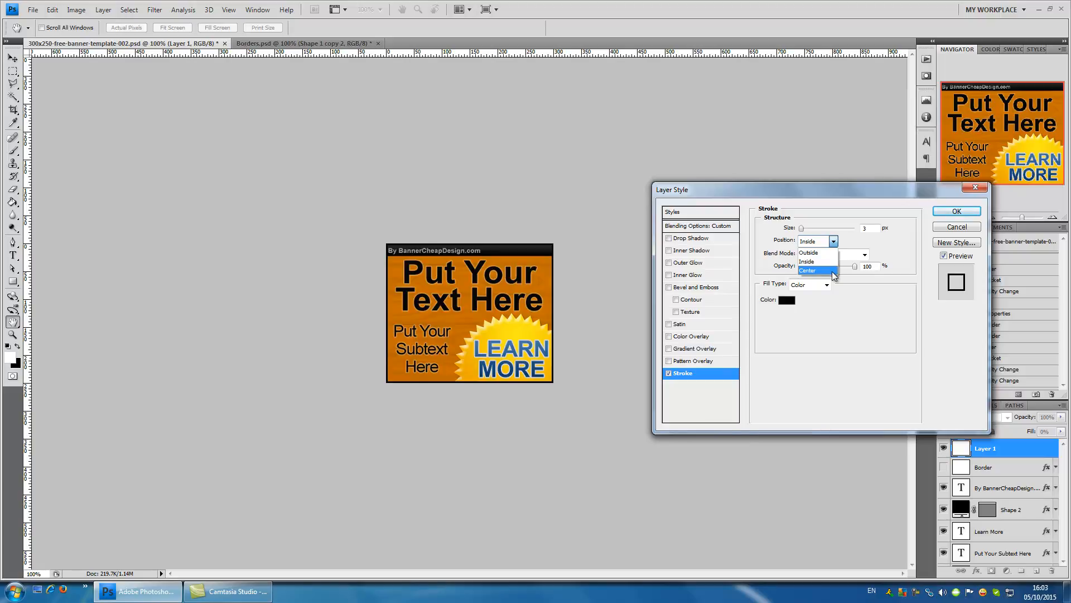
pyautogui.click(948, 227)
pyautogui.click(948, 227)
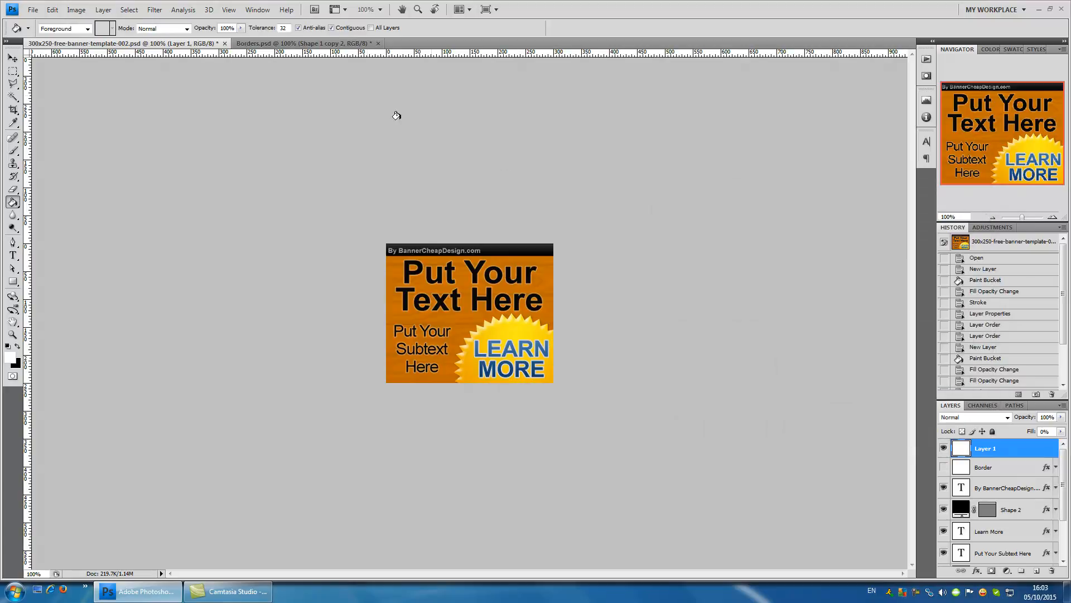
# - Compare the outside, center and inside border examples in Borders.psd, and return to the banner document
pyautogui.click(304, 43)
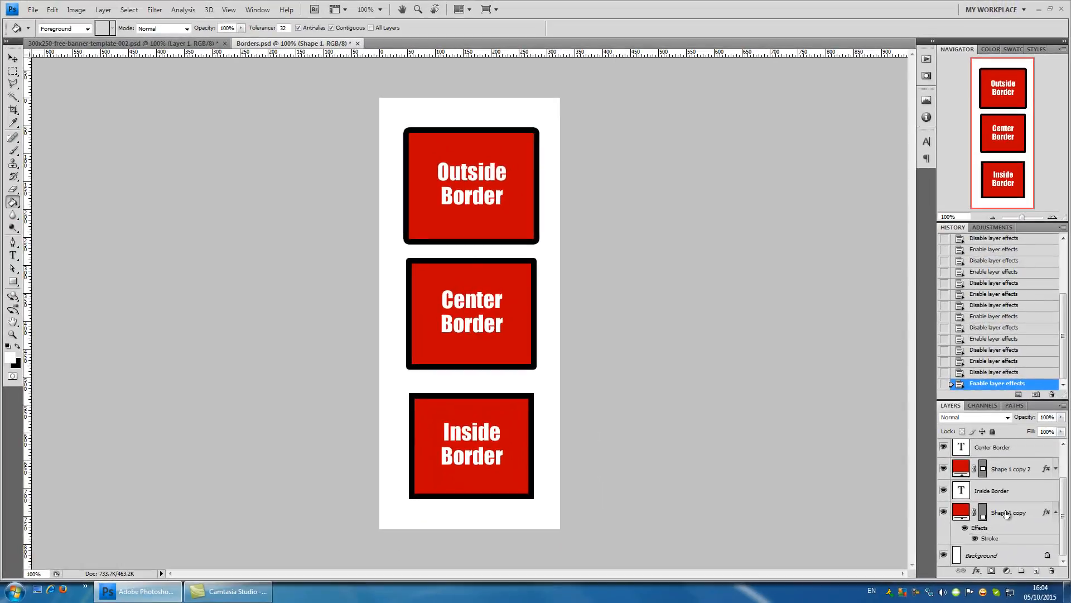
pyautogui.click(163, 43)
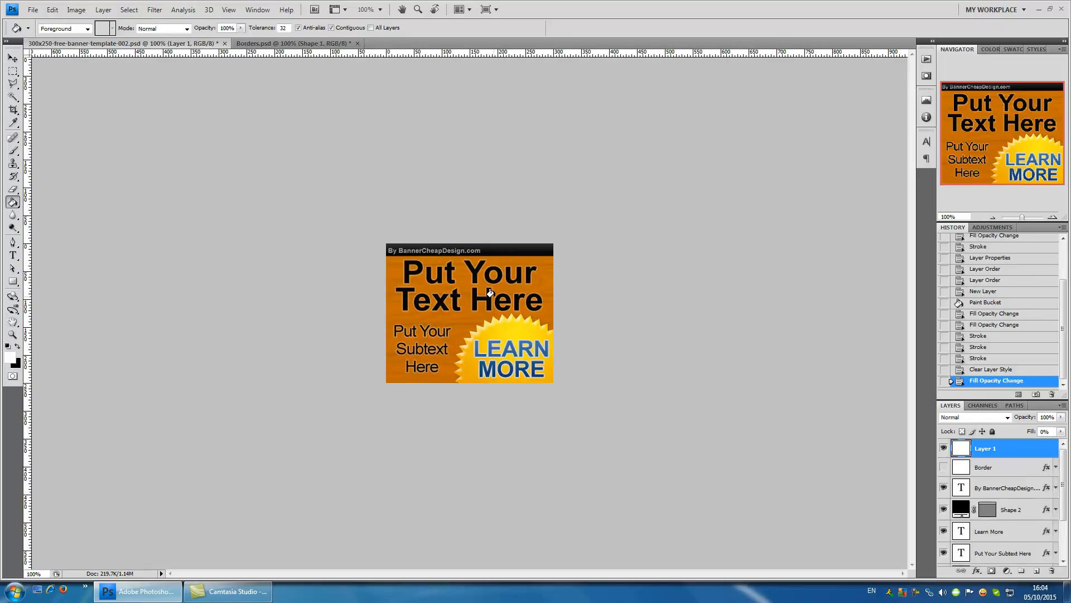
# - Add a Stroke effect to Layer 1 with its position set to Inside and its size to 2 px
pyautogui.click(977, 570)
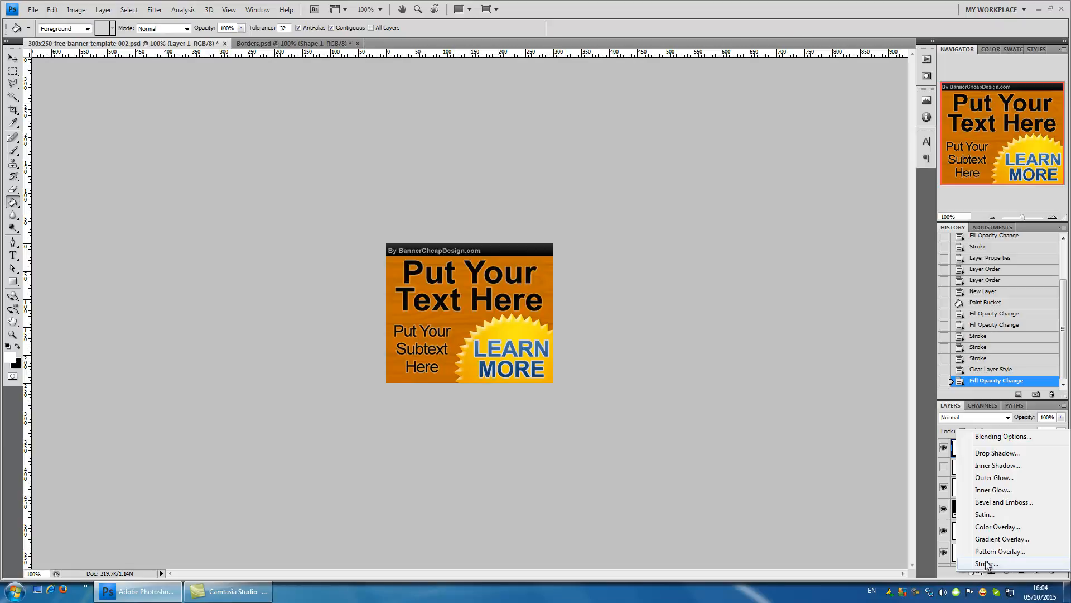
pyautogui.click(986, 563)
pyautogui.click(824, 242)
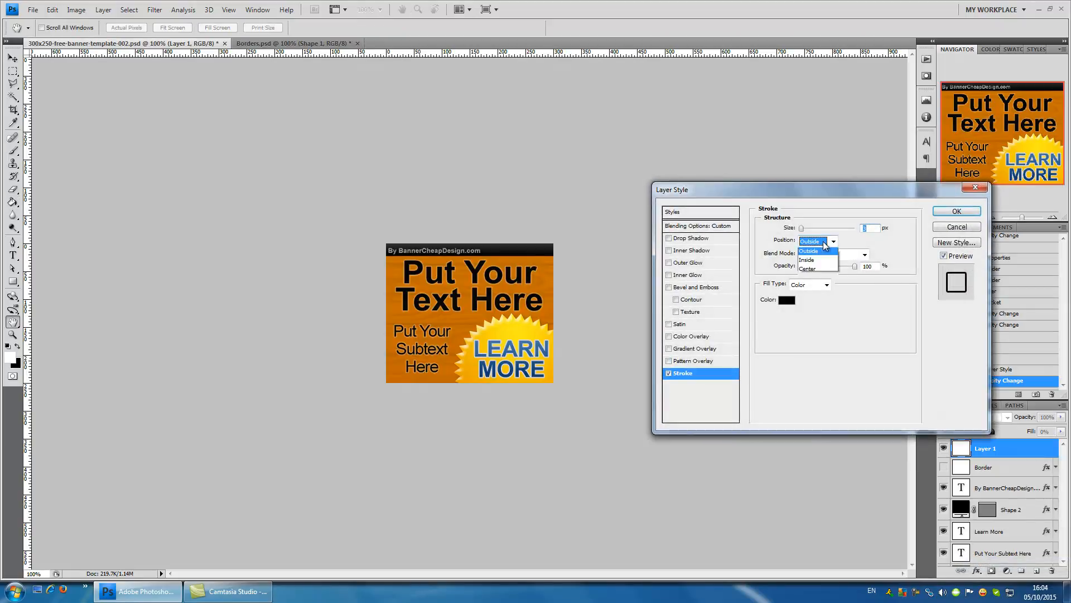
pyautogui.click(808, 260)
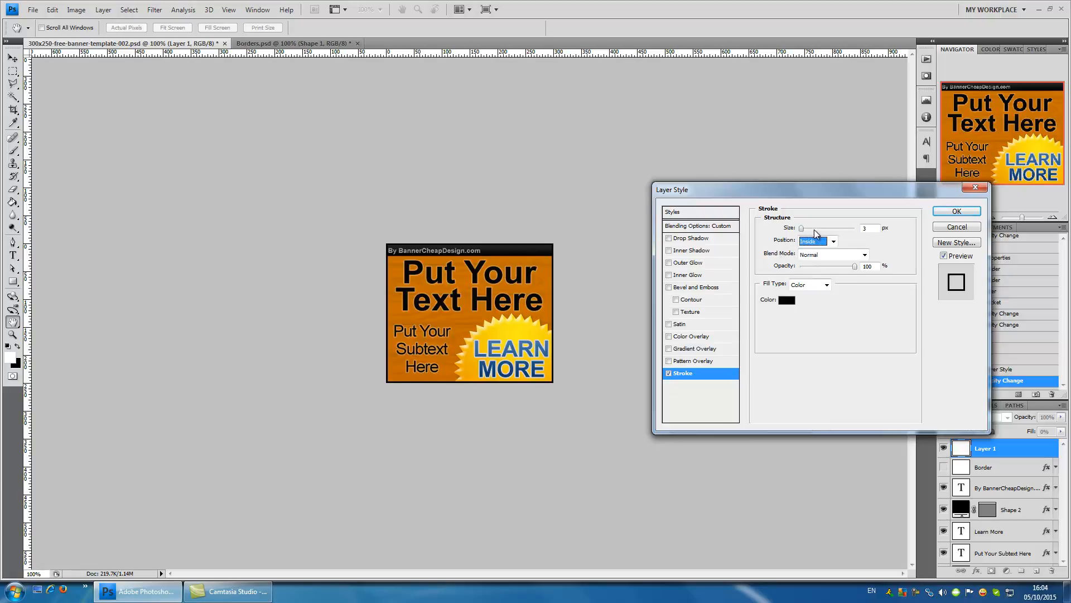
pyautogui.doubleClick(865, 228)
pyautogui.write('2')
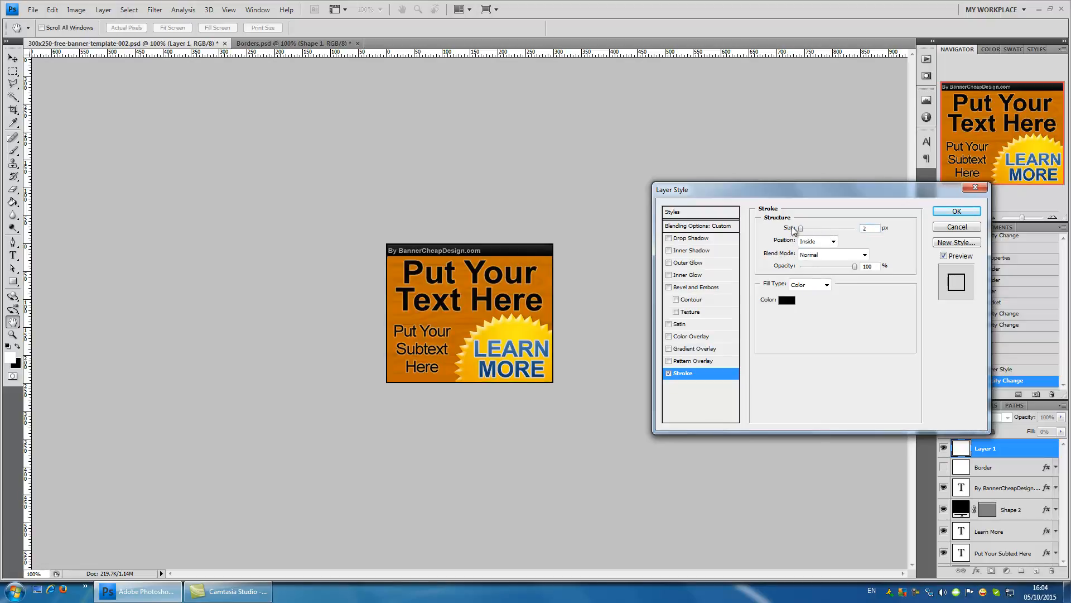
# - Sample the banner's orange background as the stroke color, darken it to 9f5500, and apply the layer style
pyautogui.click(786, 301)
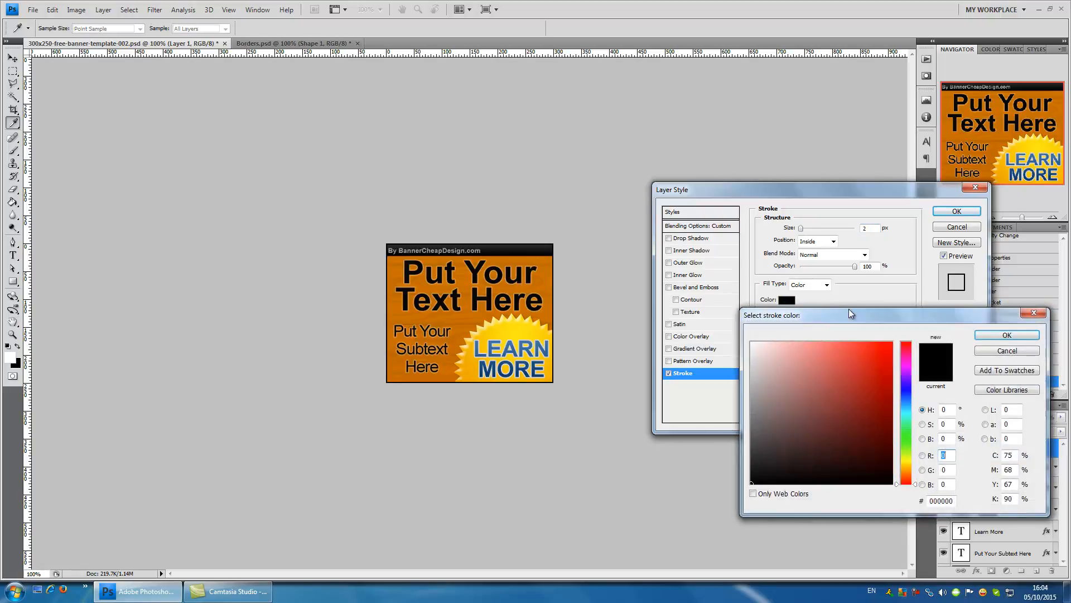
pyautogui.moveTo(852, 362)
pyautogui.mouseDown()
pyautogui.moveTo(883, 381)
pyautogui.moveTo(893, 467)
pyautogui.moveTo(860, 420)
pyautogui.moveTo(896, 353)
pyautogui.moveTo(881, 355)
pyautogui.mouseUp()
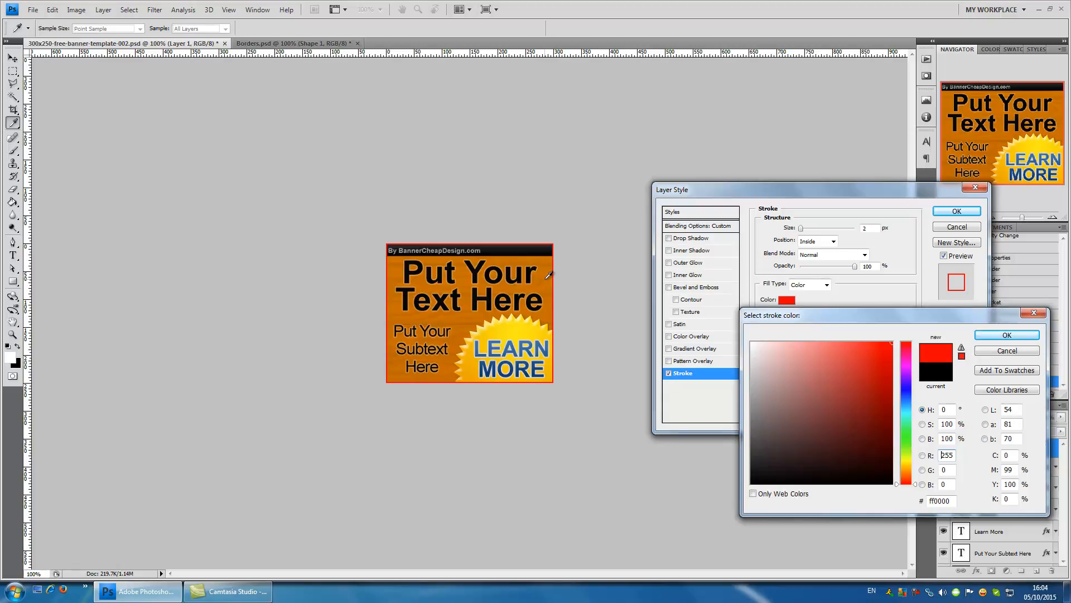
pyautogui.click(529, 251)
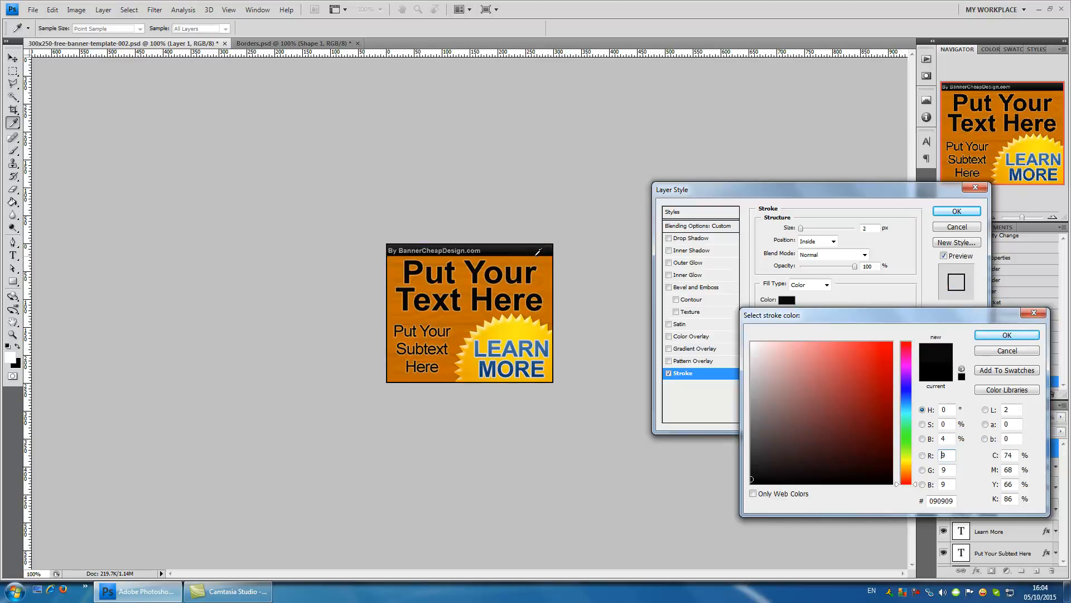
pyautogui.moveTo(544, 257); pyautogui.dragTo(552, 316)
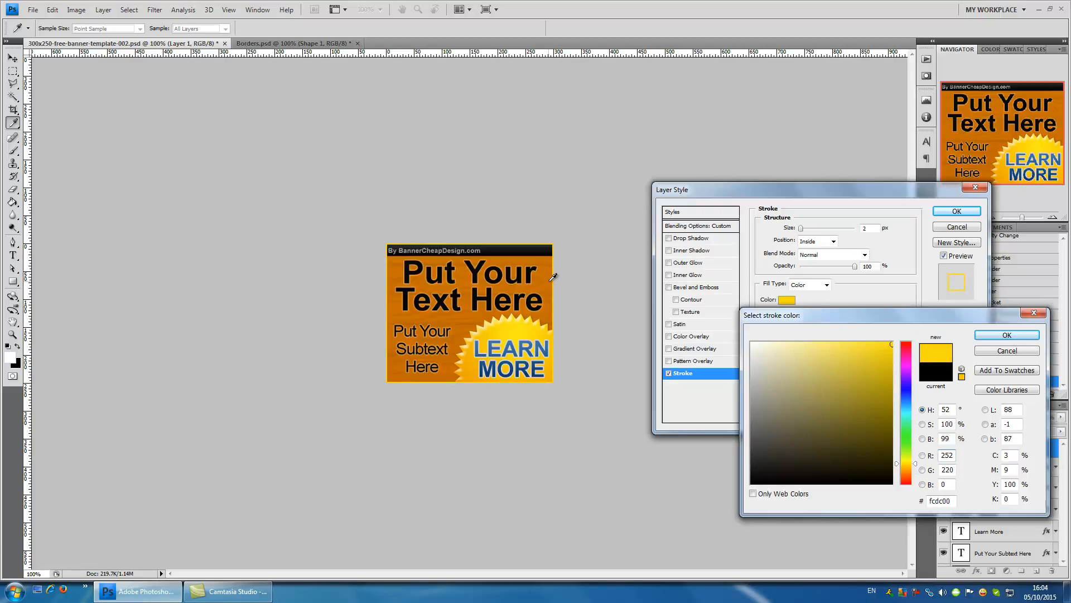
pyautogui.click(548, 281)
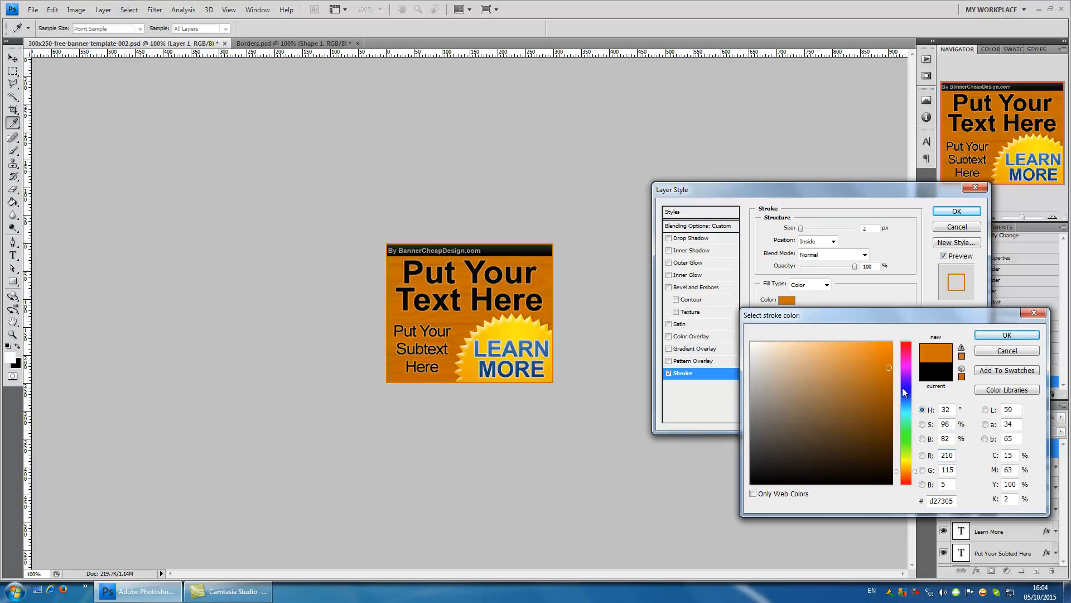
pyautogui.click(883, 384)
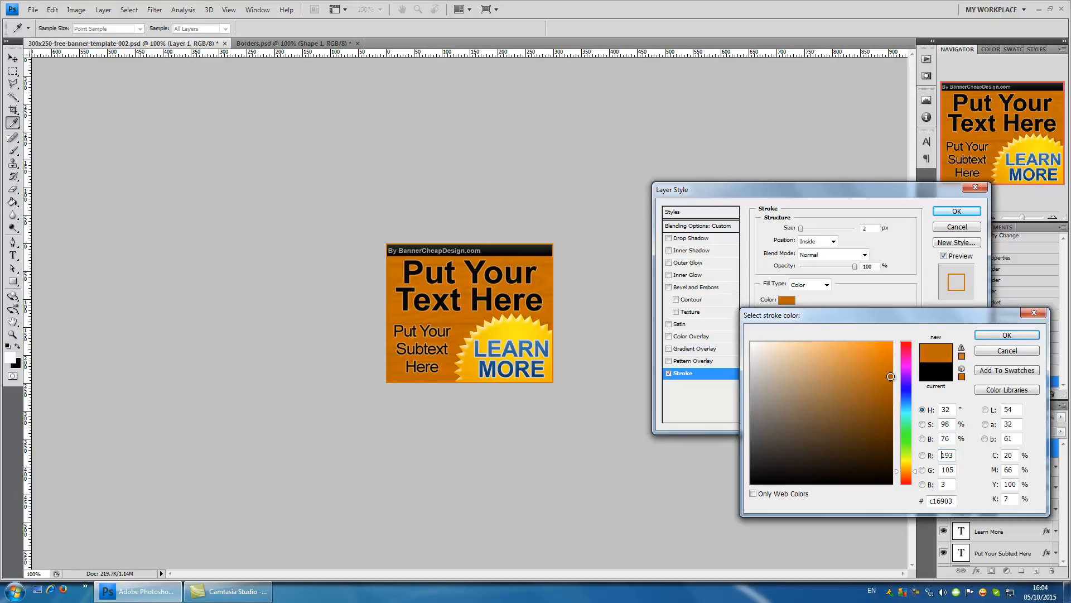
pyautogui.click(889, 388)
pyautogui.click(893, 396)
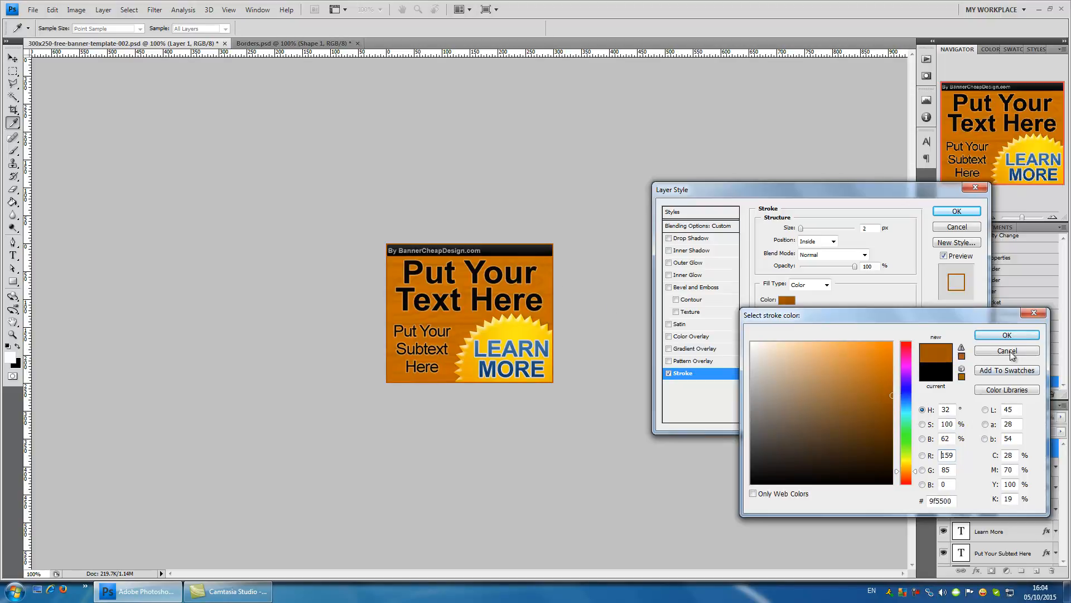
pyautogui.click(1008, 334)
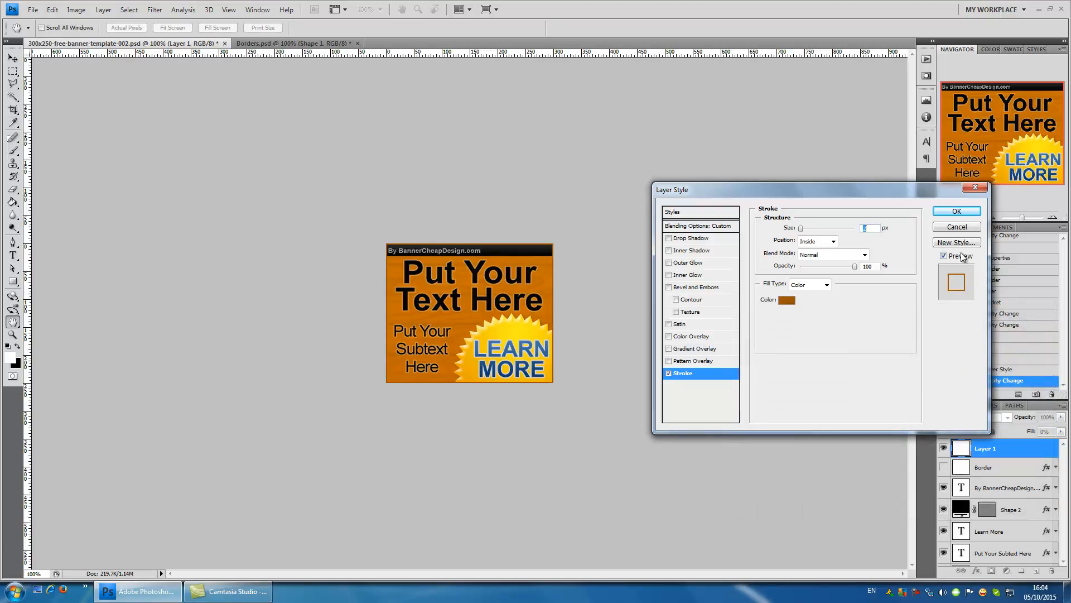
pyautogui.click(960, 214)
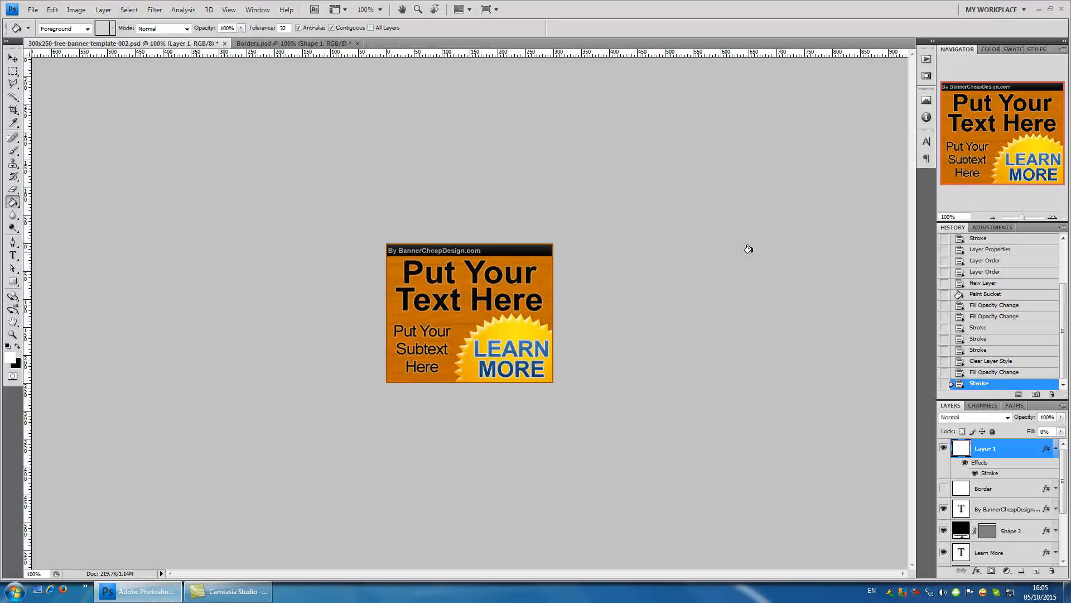
# - Set the area surrounding the canvas to the custom color white (ffffff)
pyautogui.rightClick(748, 249)
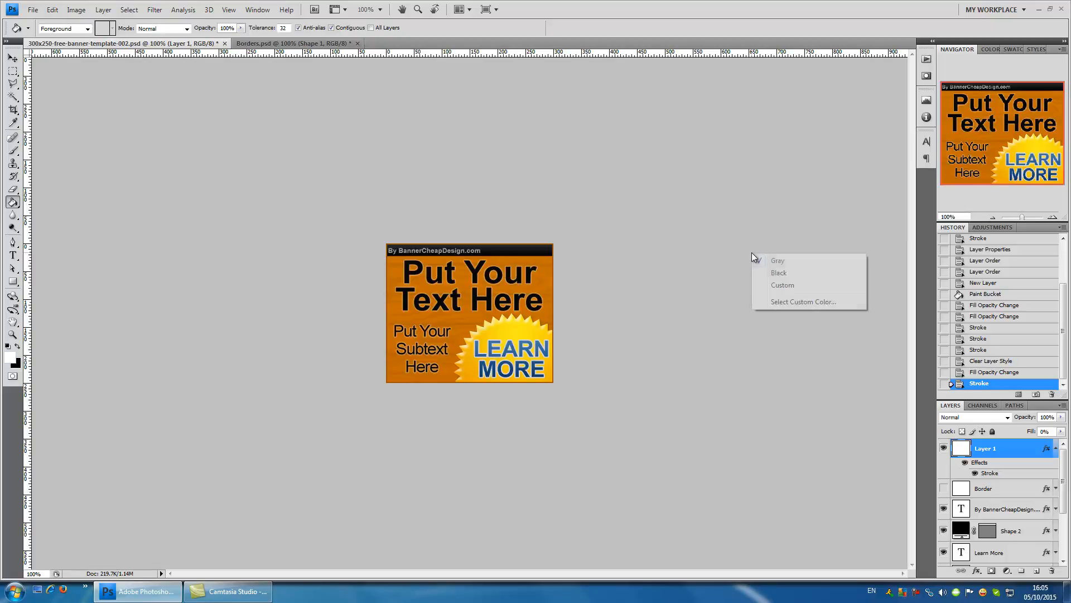
pyautogui.click(818, 302)
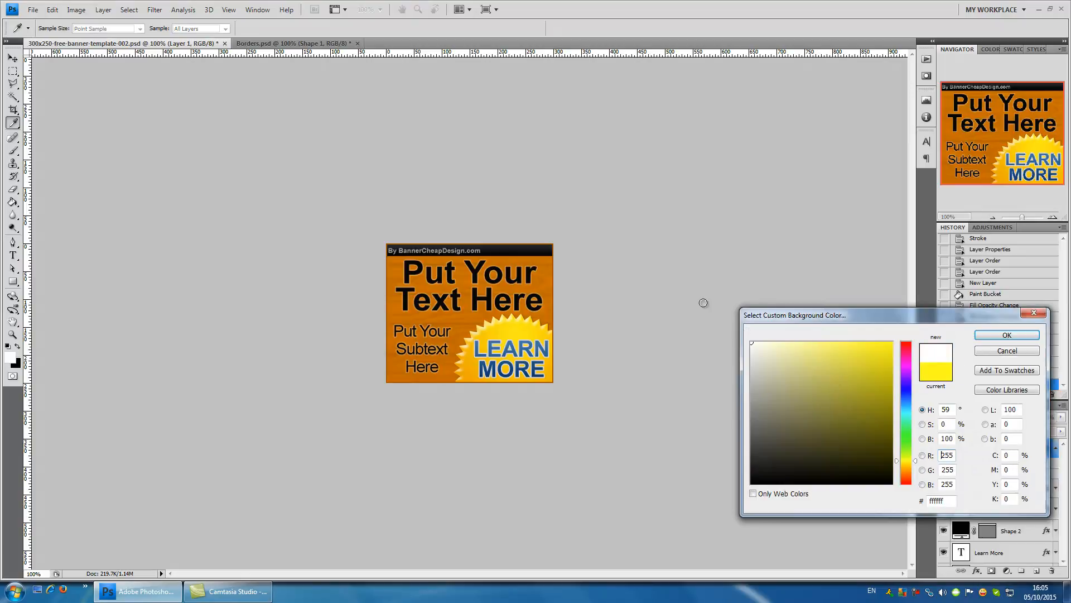
pyautogui.click(992, 334)
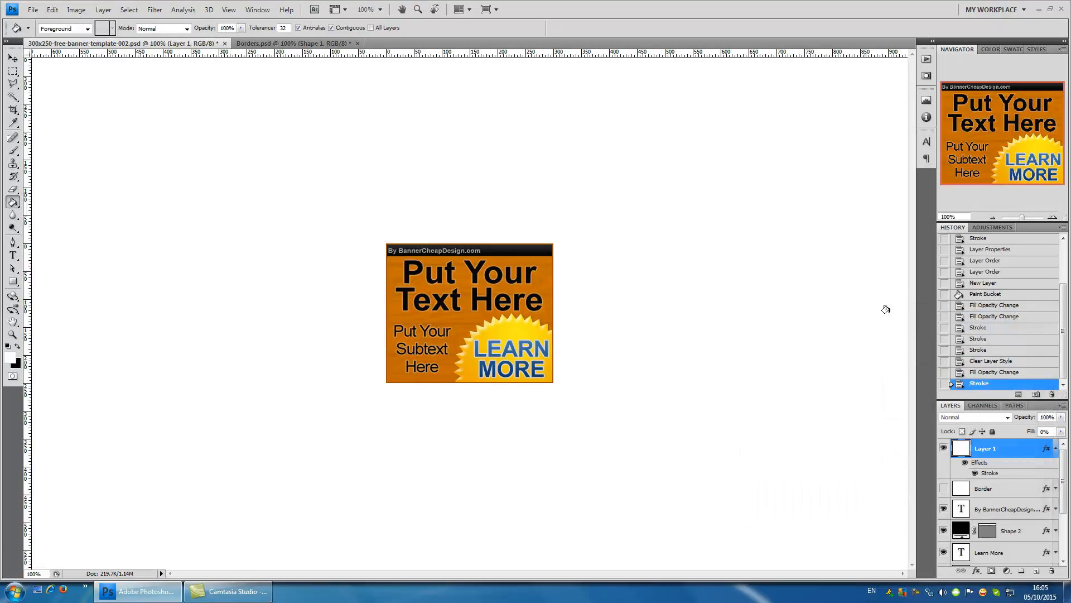
# - Preview the banner with the area surrounding the canvas in custom yellow (eaff00), and restore that area to white
pyautogui.rightClick(749, 251)
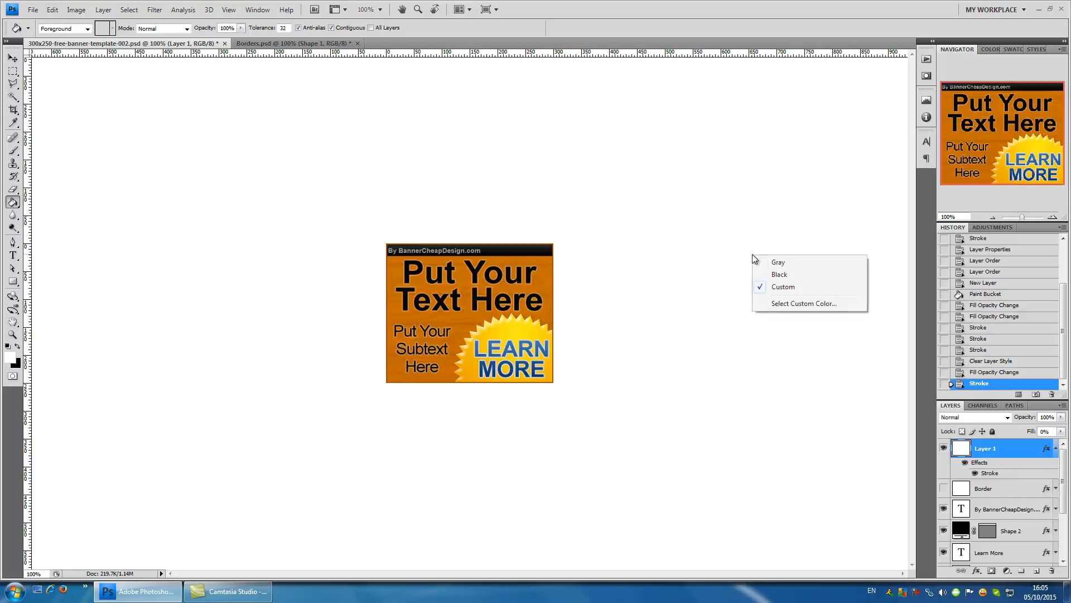
pyautogui.click(798, 303)
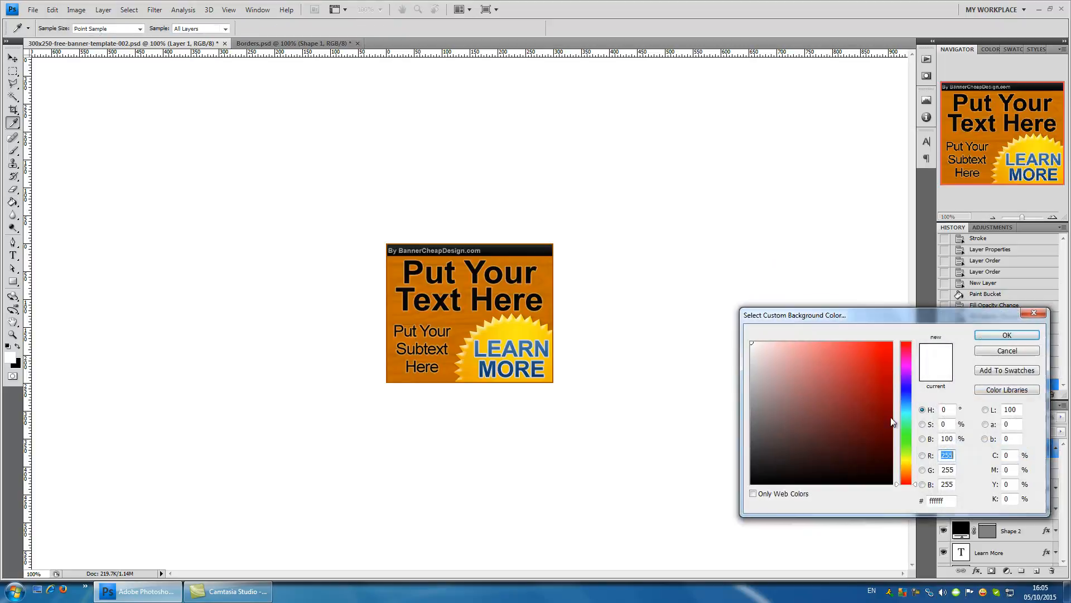
pyautogui.click(906, 458)
pyautogui.moveTo(772, 429); pyautogui.dragTo(982, 308)
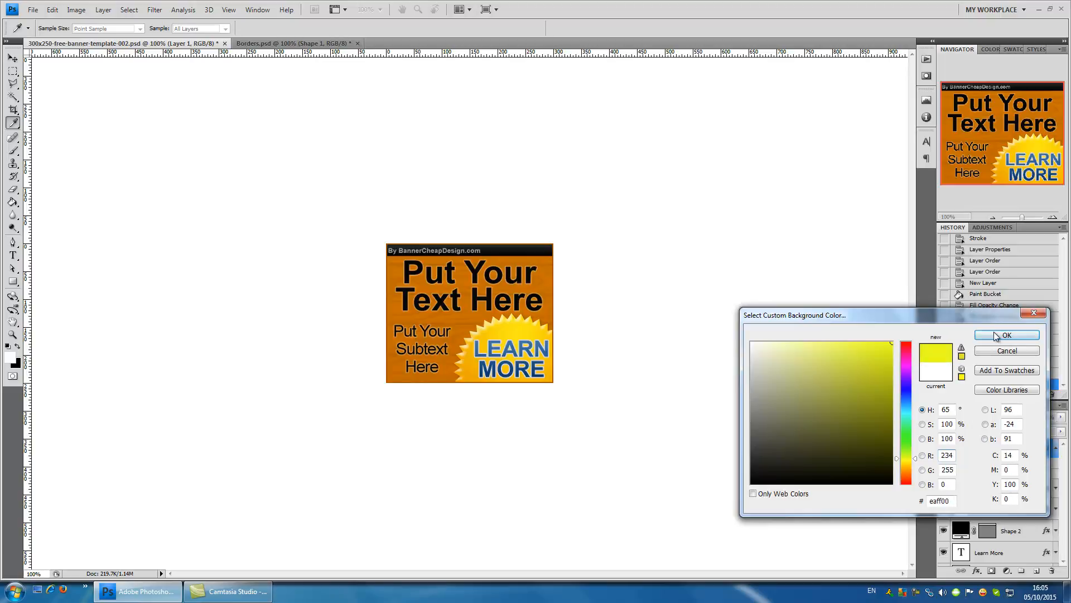
pyautogui.click(995, 335)
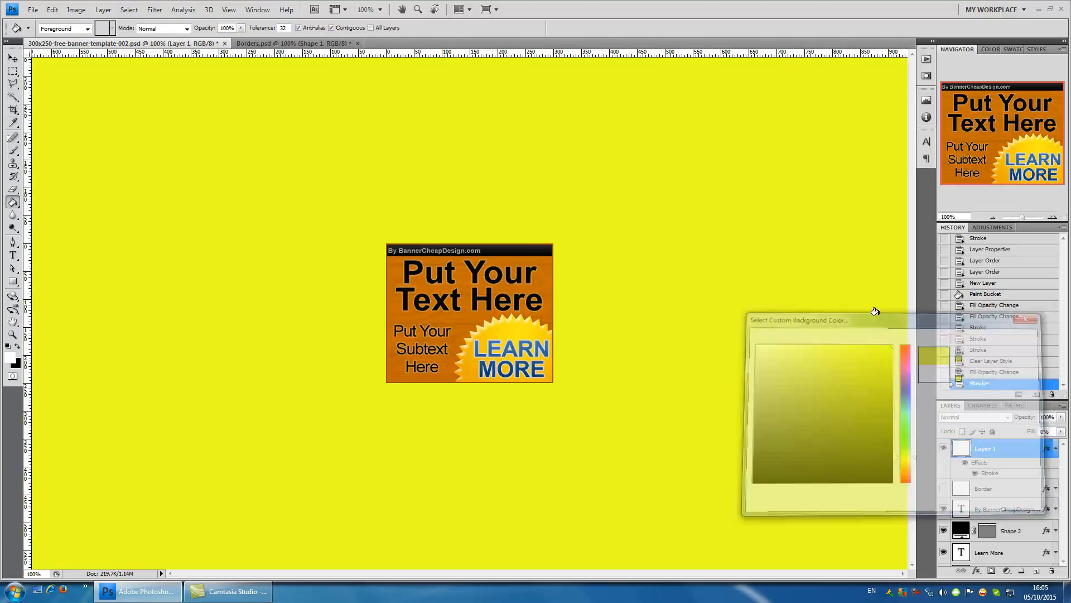
pyautogui.rightClick(767, 259)
pyautogui.click(791, 308)
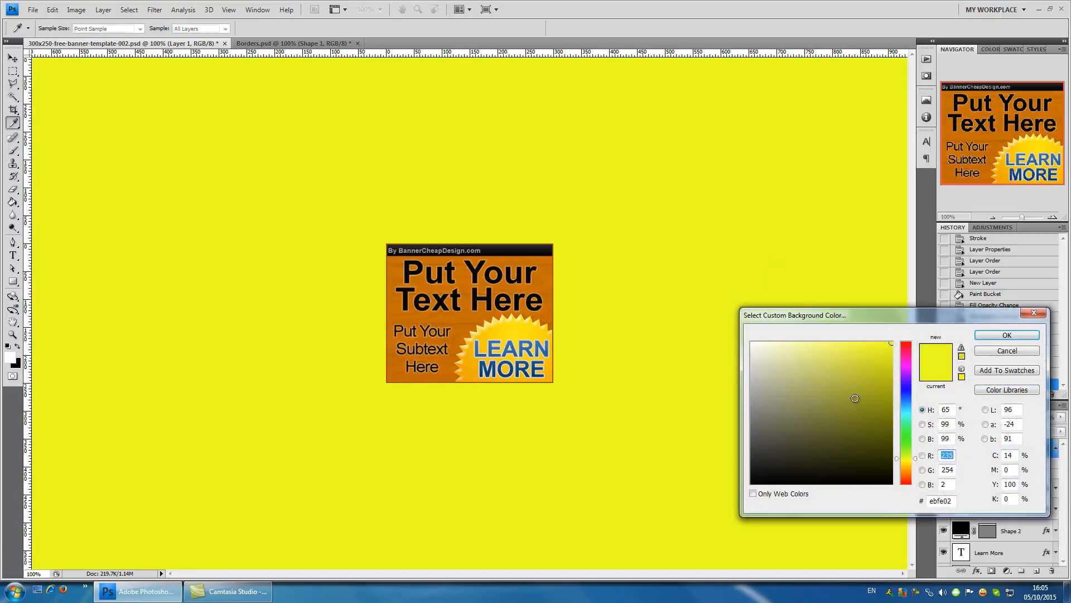
pyautogui.click(1007, 335)
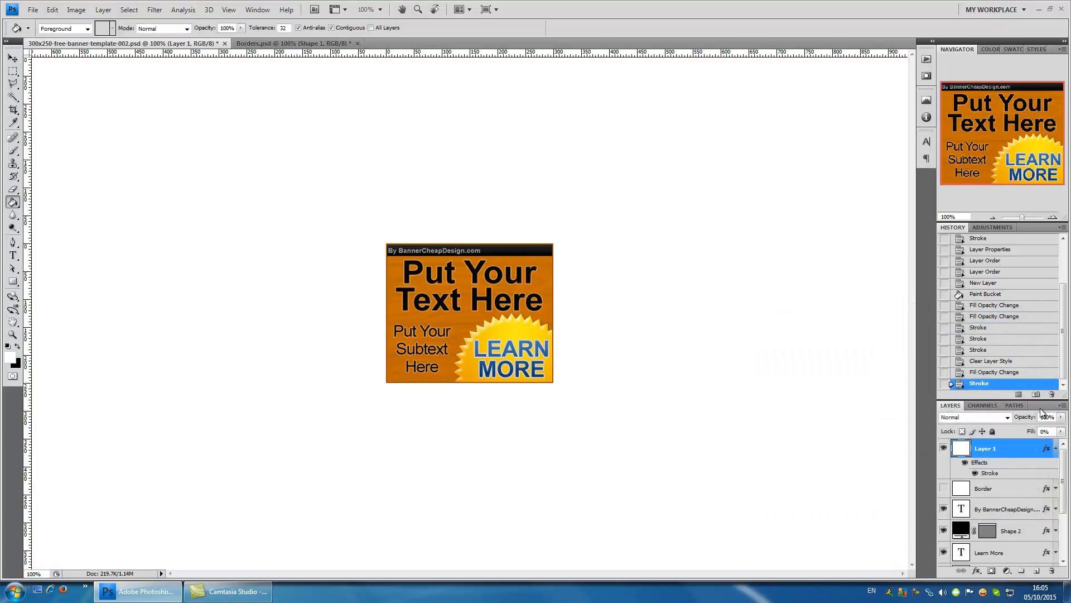
# - Open Layer 1's Stroke effect settings and set the fill type to Gradient
pyautogui.doubleClick(1048, 450)
pyautogui.click(699, 371)
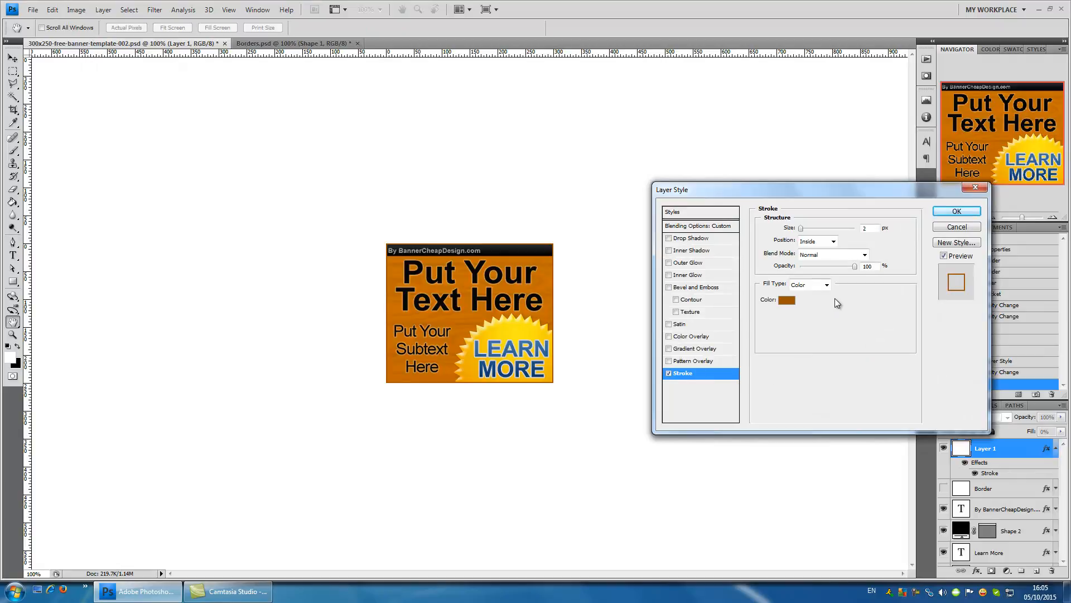
pyautogui.click(827, 285)
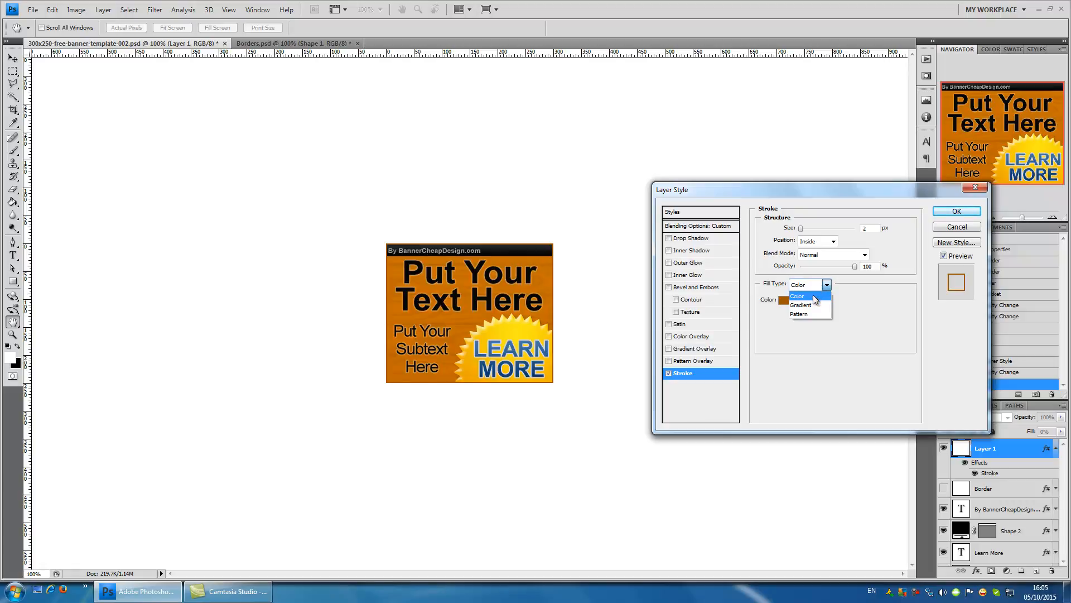
pyautogui.click(815, 305)
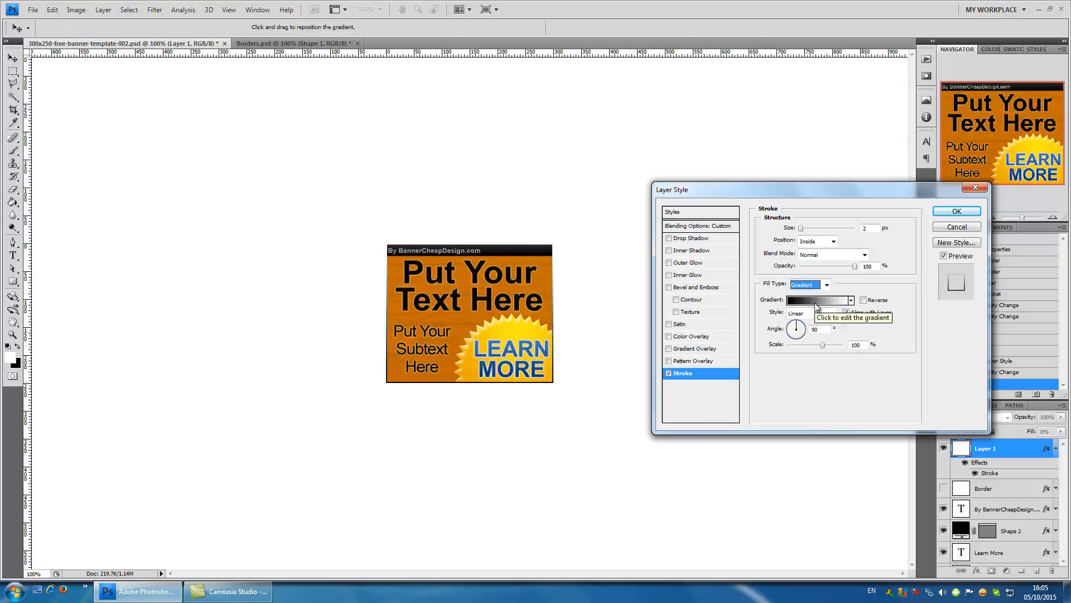
# - Edit the stroke gradient, setting the start stop to light red (ff5454) and the end stop to dark red (7c0000)
pyautogui.click(817, 300)
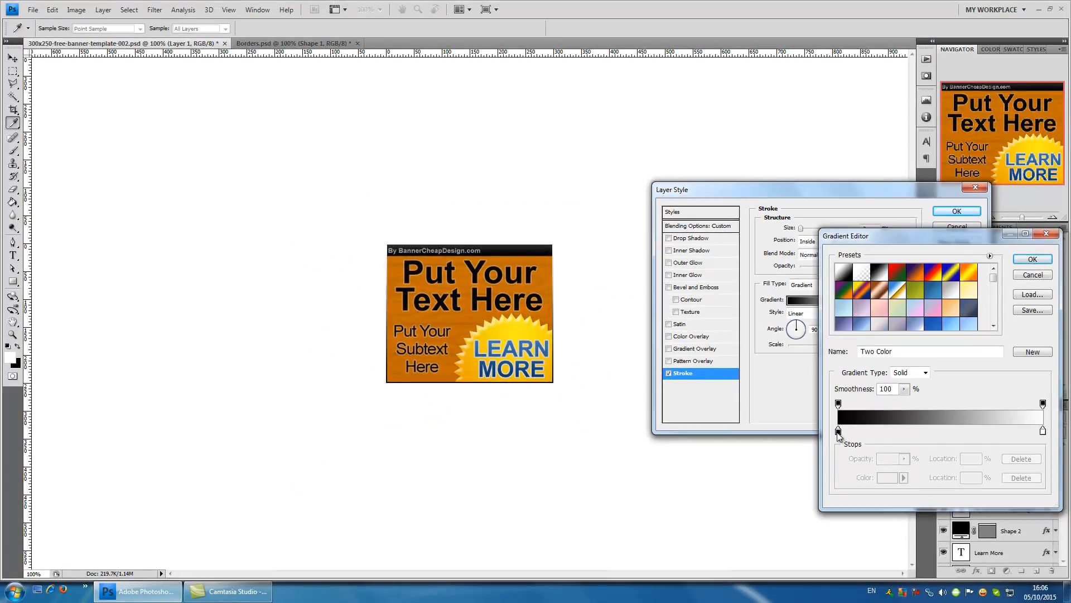
pyautogui.doubleClick(838, 431)
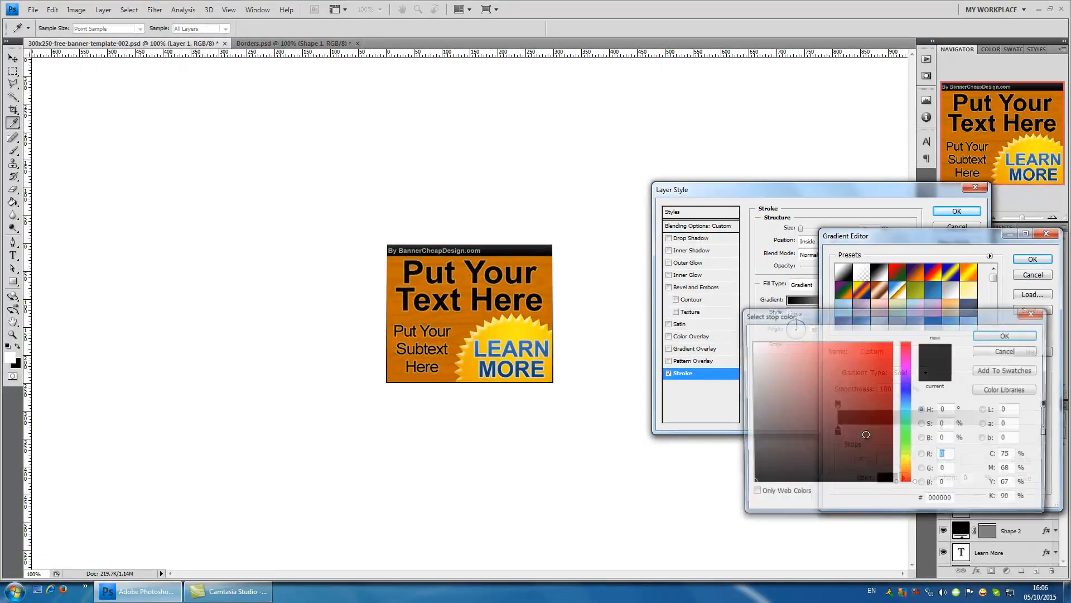
pyautogui.moveTo(876, 408)
pyautogui.mouseDown()
pyautogui.moveTo(848, 327)
pyautogui.moveTo(874, 366)
pyautogui.moveTo(857, 327)
pyautogui.moveTo(846, 339)
pyautogui.mouseUp()
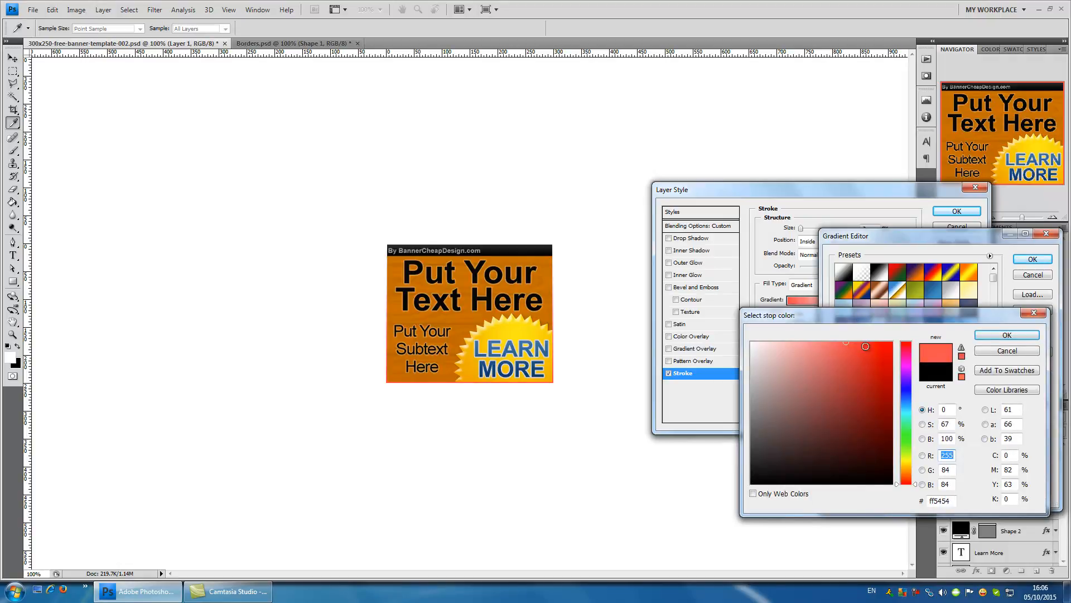
pyautogui.click(1013, 336)
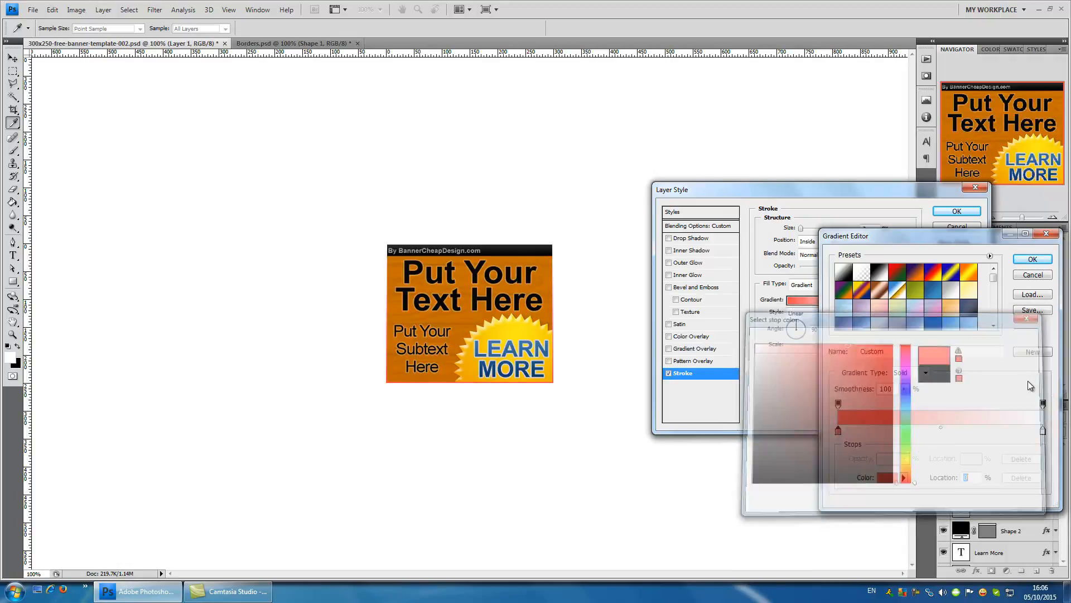
pyautogui.doubleClick(1043, 432)
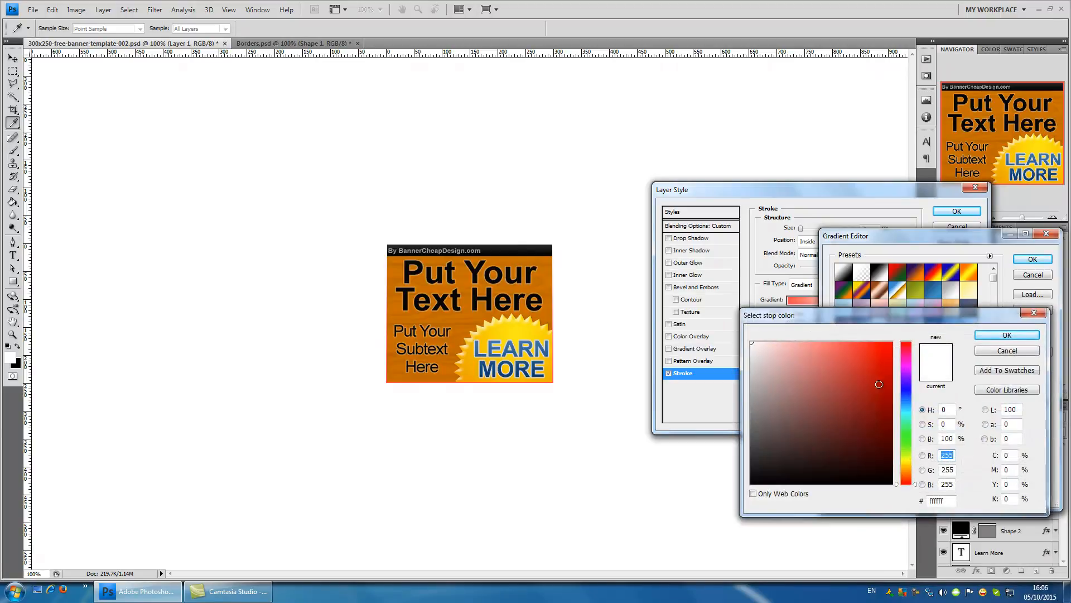
pyautogui.moveTo(878, 383)
pyautogui.mouseDown()
pyautogui.moveTo(916, 412)
pyautogui.moveTo(879, 404)
pyautogui.moveTo(901, 415)
pyautogui.mouseUp()
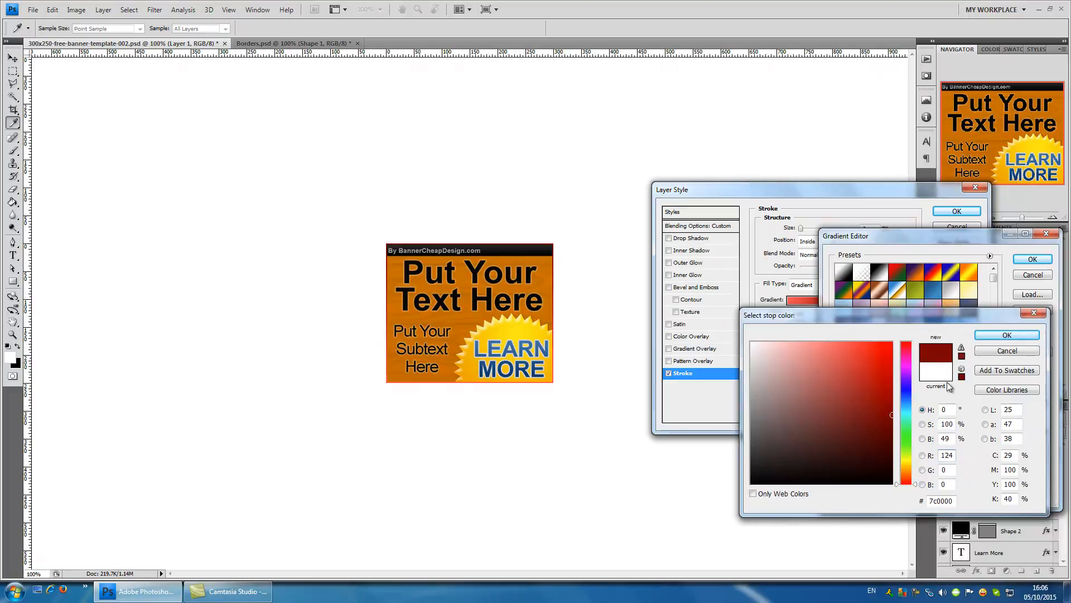
pyautogui.click(994, 336)
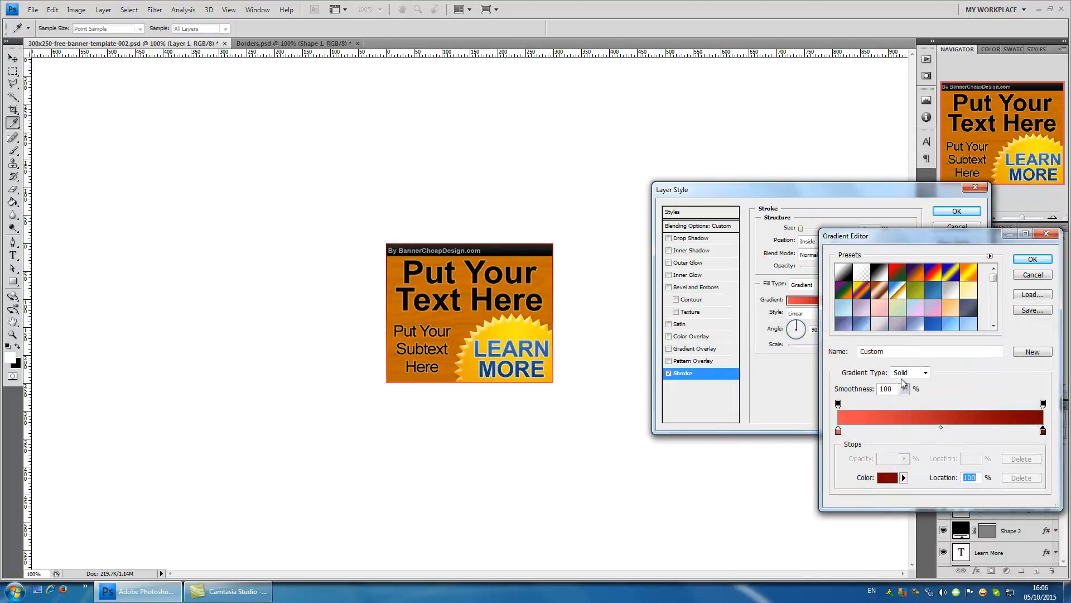
# - Lighten the gradient's start stop to ff8888 and accept the edited gradient
pyautogui.doubleClick(839, 432)
pyautogui.click(817, 342)
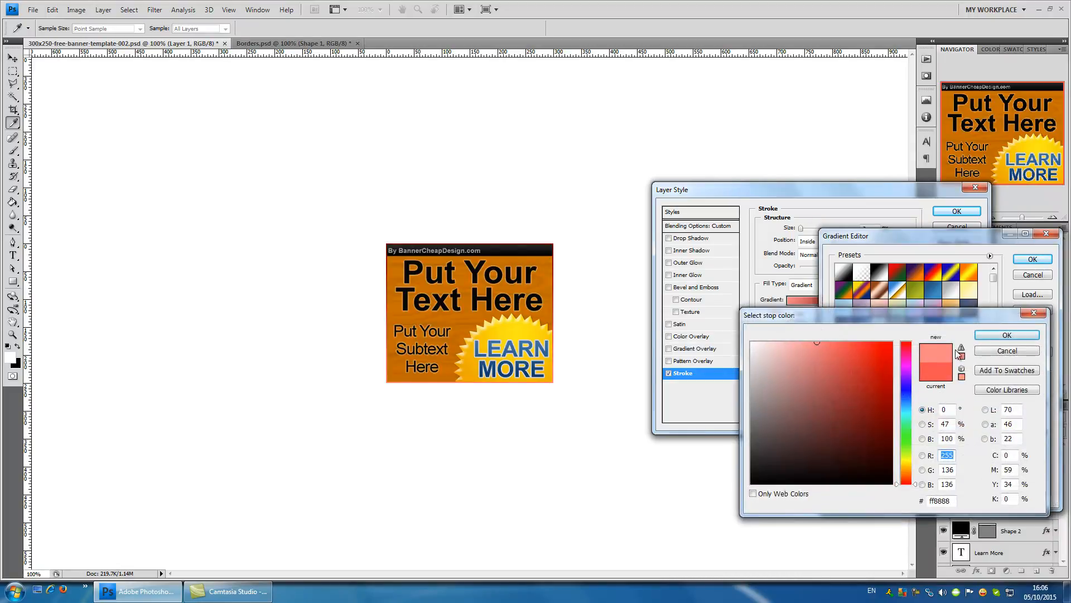
pyautogui.click(1013, 336)
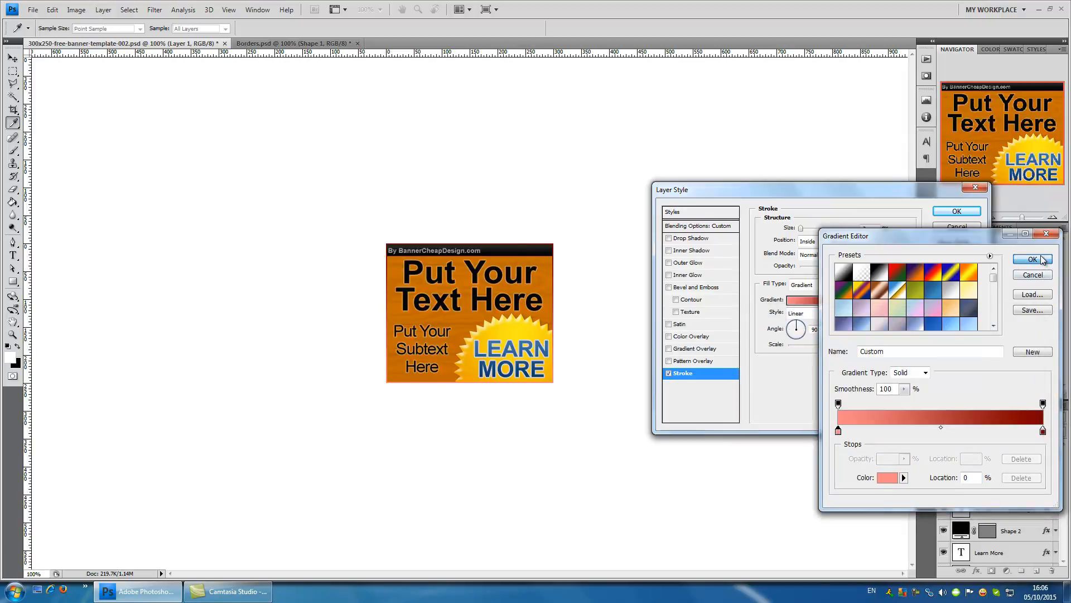
pyautogui.click(1032, 259)
# - Try several angles for the stroke gradient, settle on 153°, and apply the layer style
pyautogui.click(791, 325)
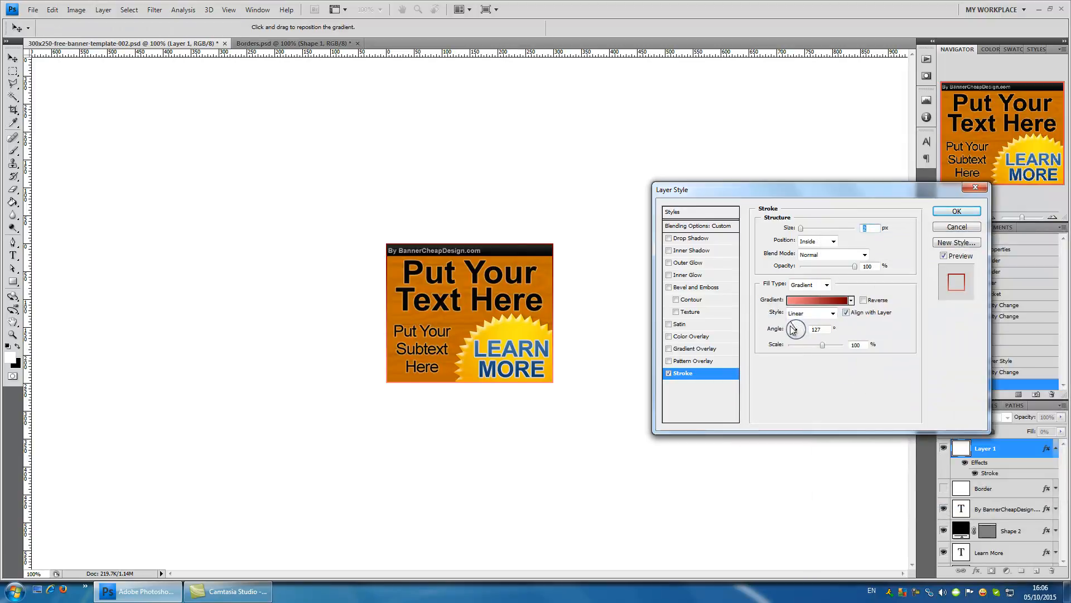
pyautogui.click(797, 334)
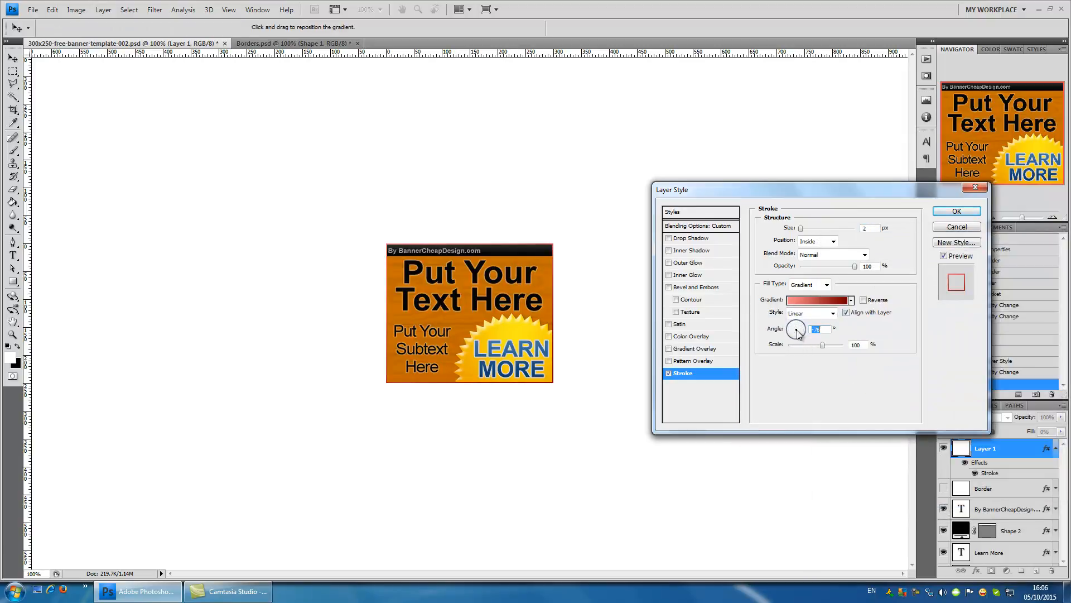
pyautogui.click(787, 335)
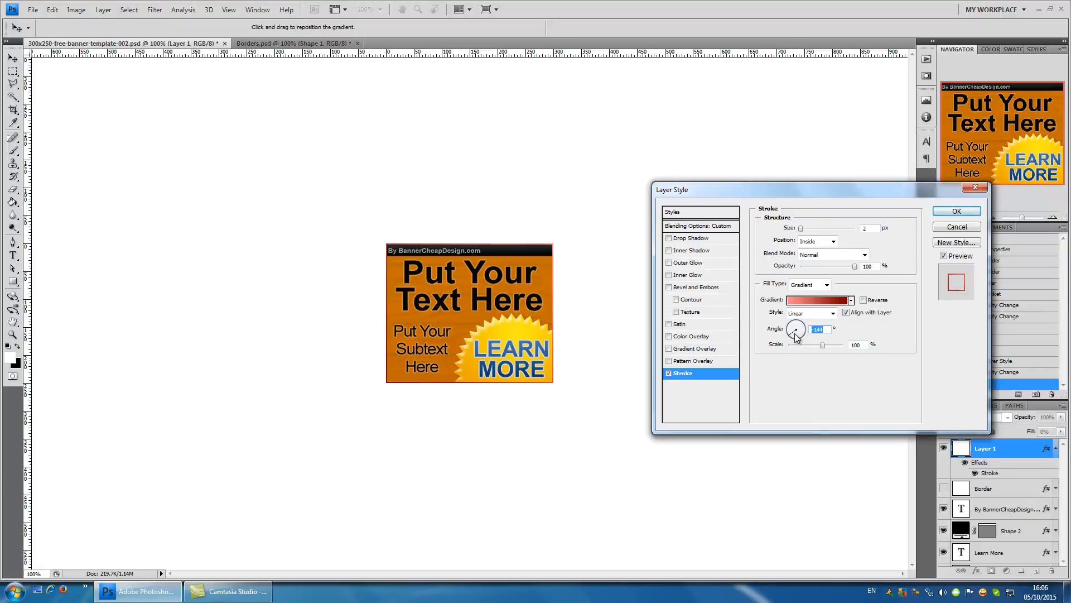
pyautogui.click(791, 327)
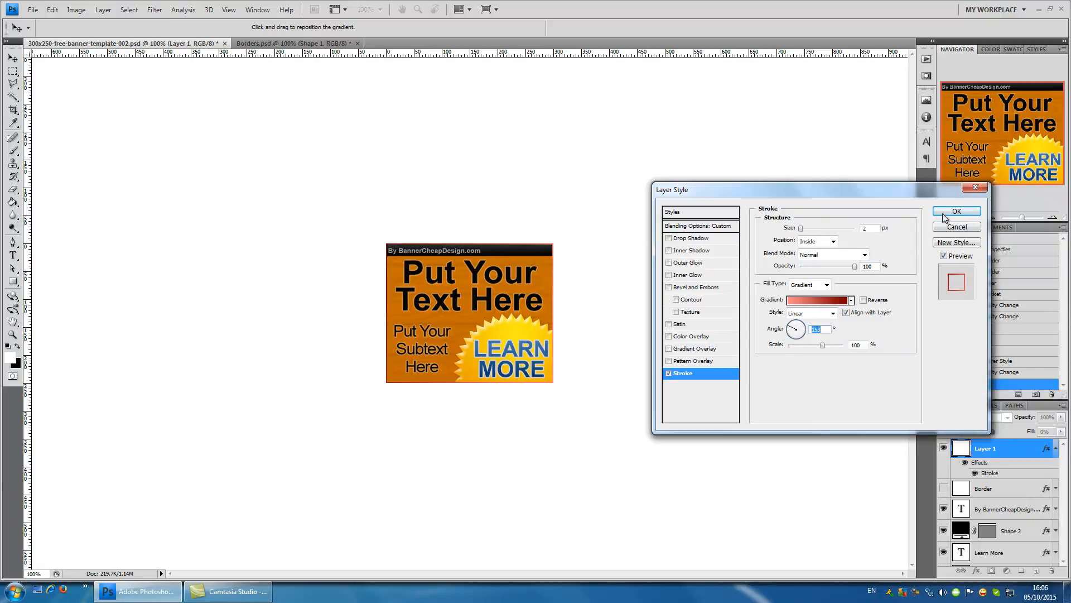
pyautogui.click(956, 215)
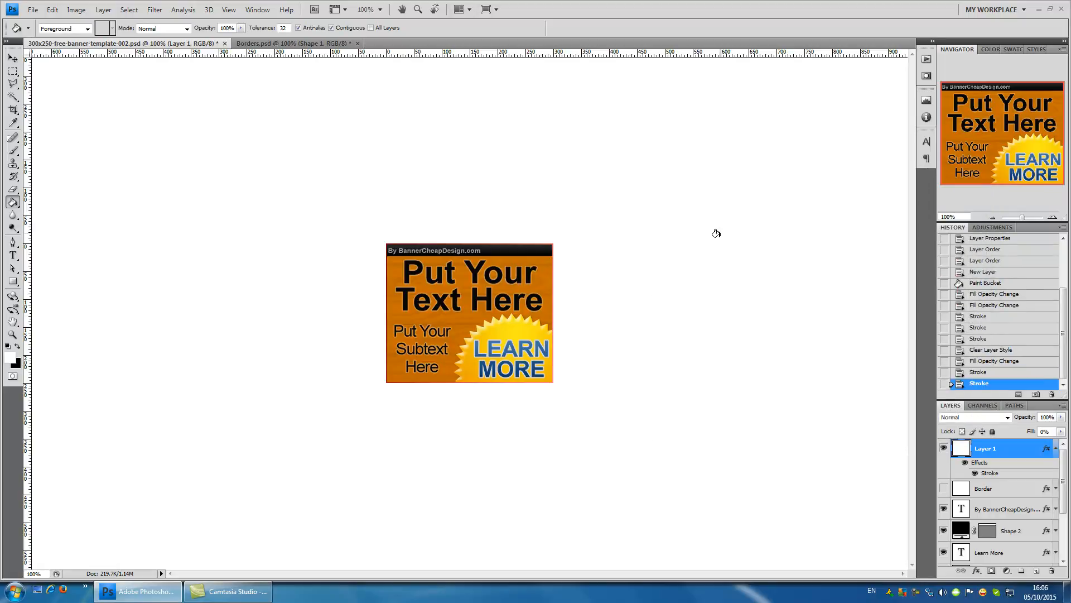
# - Preview the gradient border with the area surrounding the canvas set to Black and to Gray
pyautogui.rightClick(714, 248)
pyautogui.click(742, 267)
pyautogui.rightClick(715, 263)
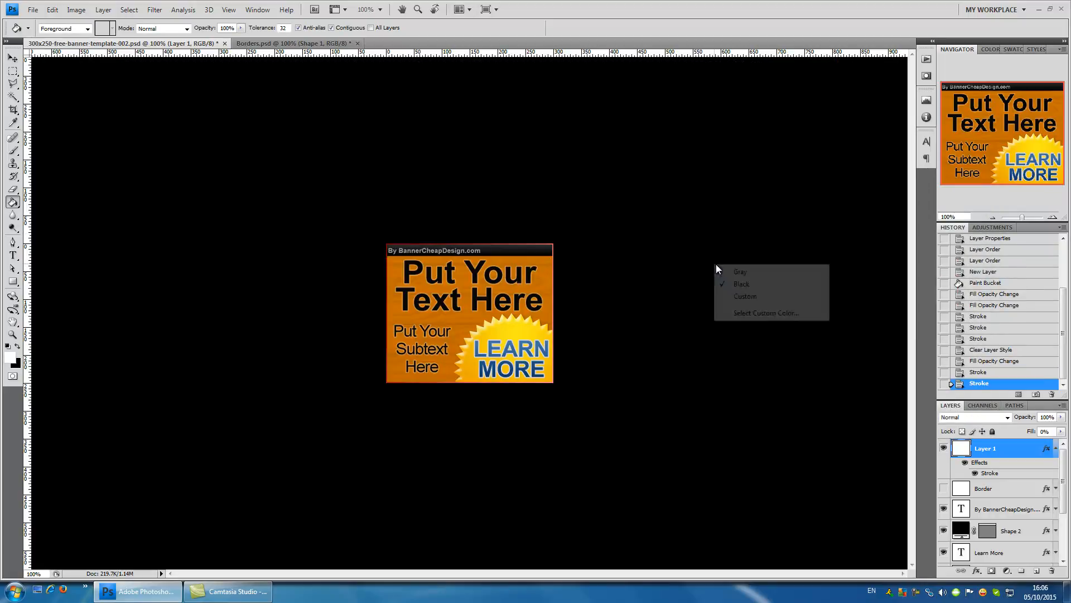
pyautogui.click(721, 270)
# - Preview the gradient border against custom yellow (e4ff00), and restore the area surrounding the canvas to white
pyautogui.rightClick(713, 262)
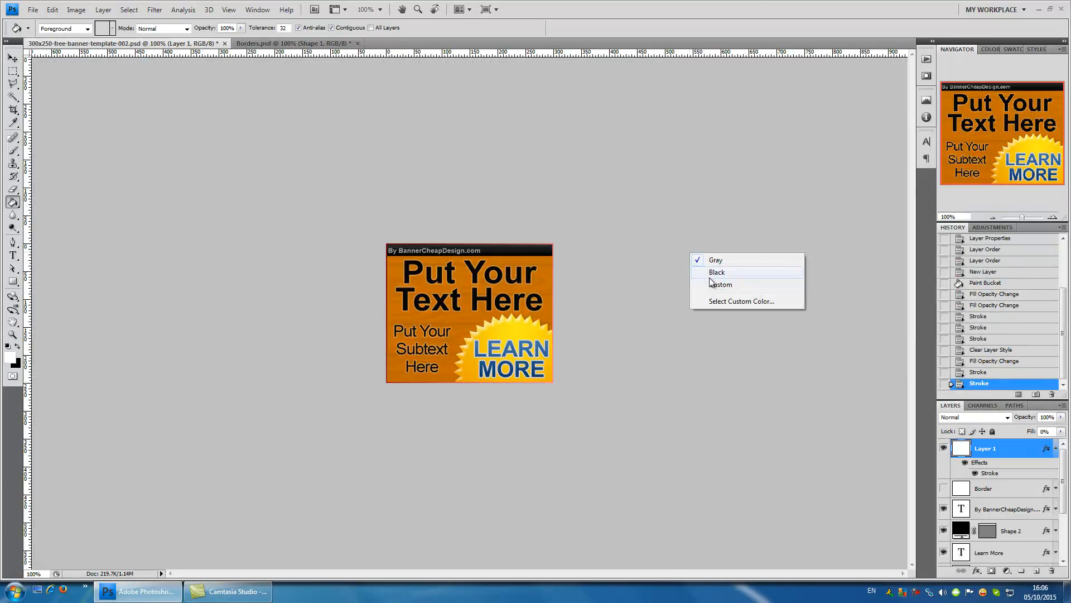
pyautogui.click(731, 300)
pyautogui.click(904, 458)
pyautogui.moveTo(860, 435); pyautogui.dragTo(968, 325)
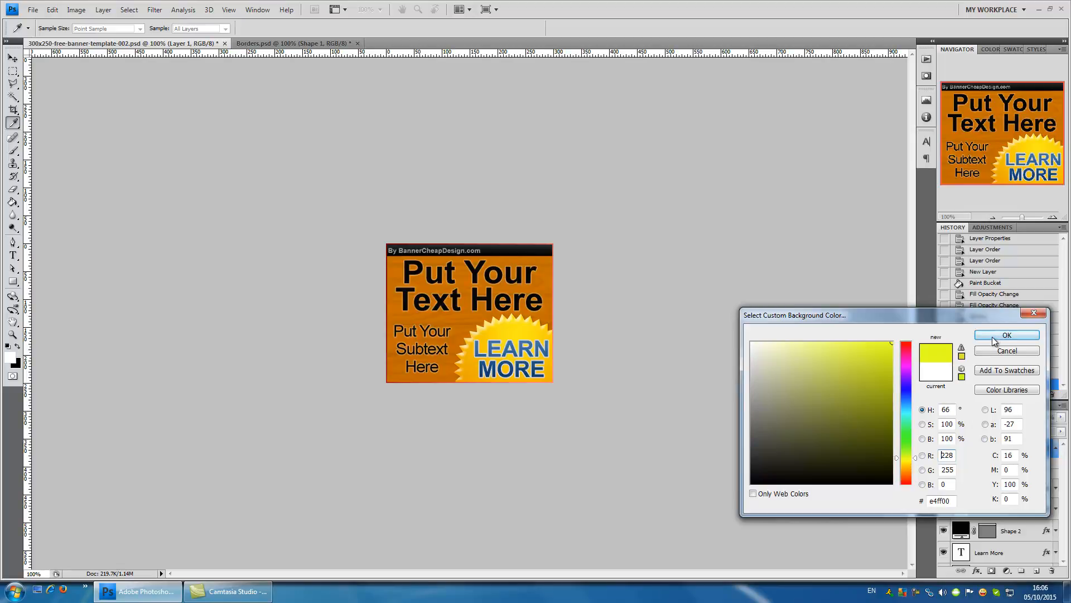
pyautogui.click(994, 337)
pyautogui.rightClick(733, 215)
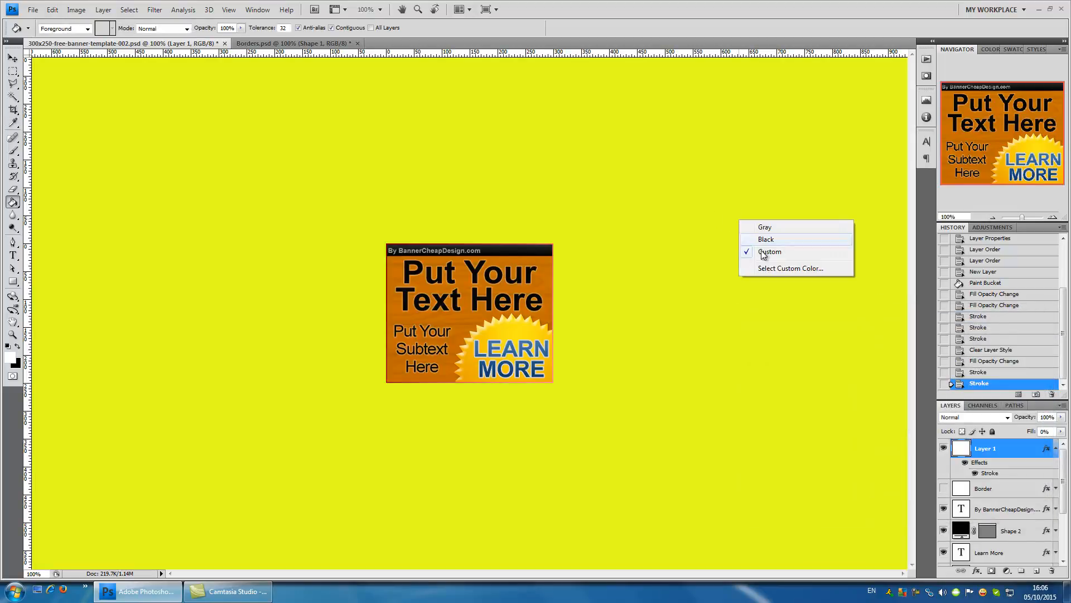
pyautogui.click(776, 269)
pyautogui.moveTo(801, 364); pyautogui.dragTo(731, 317)
pyautogui.click(1007, 335)
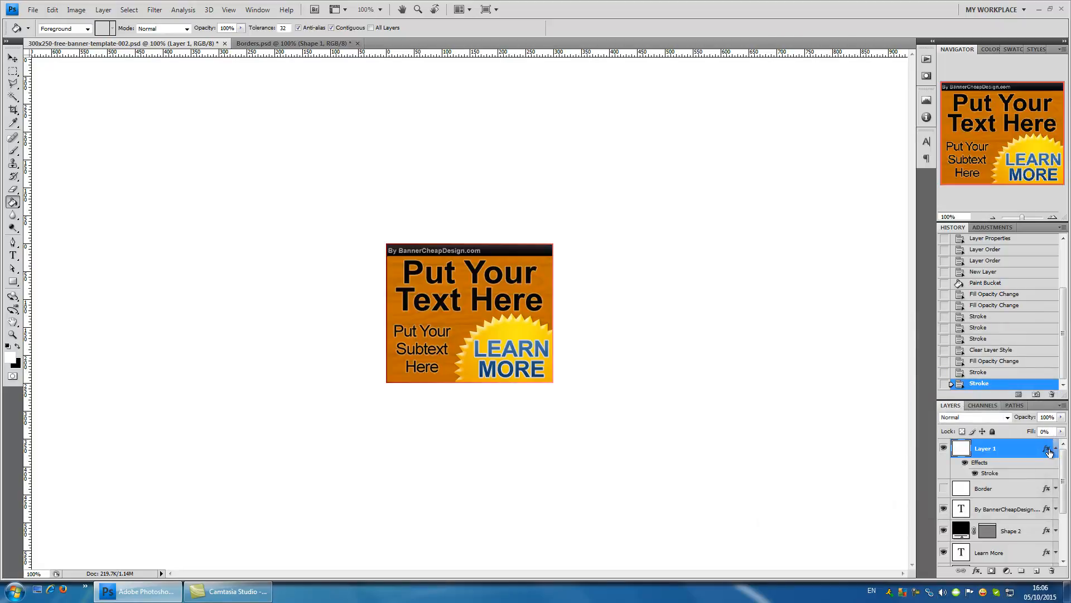
# - Reopen Layer 1's Stroke effect settings and set the fill type to Pattern
pyautogui.doubleClick(1049, 452)
pyautogui.click(695, 376)
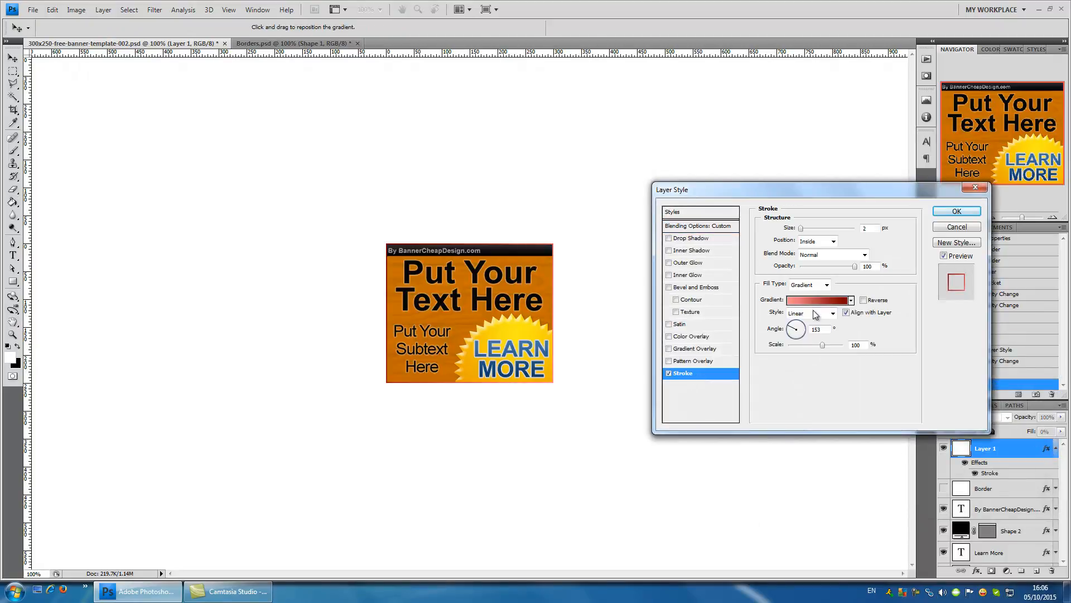
pyautogui.click(820, 285)
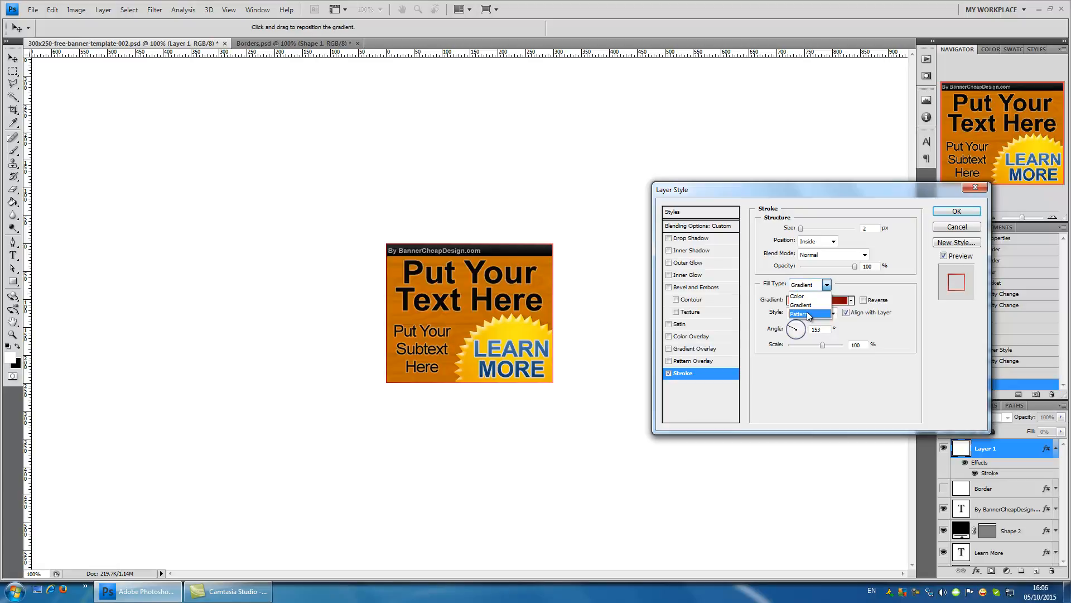
pyautogui.click(809, 314)
# - Try several preset patterns on the banner's stroke, including the plain orange one and the black-square ones
pyautogui.click(818, 314)
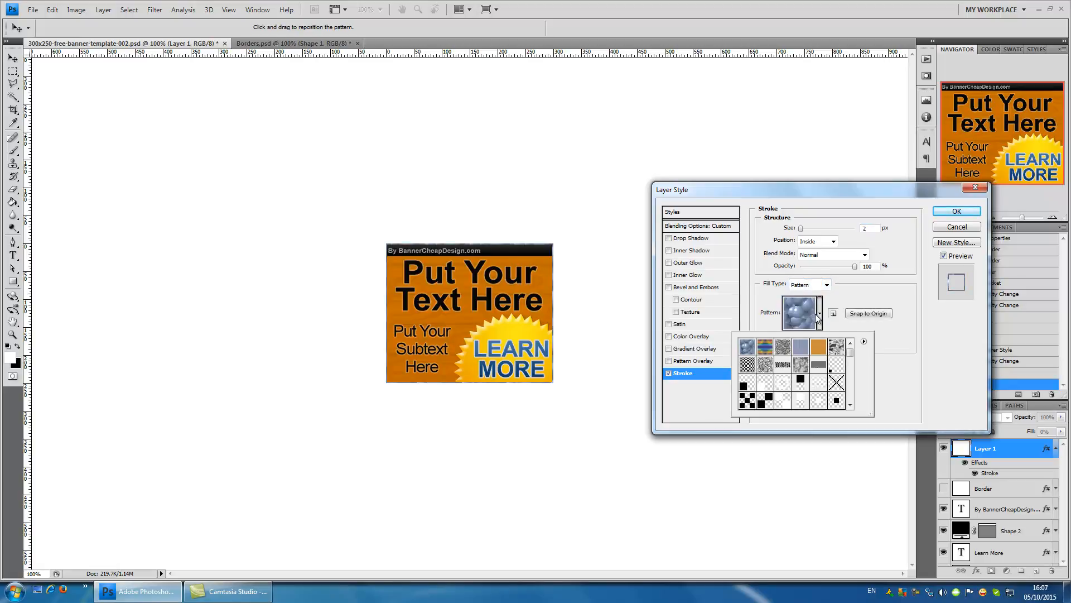
pyautogui.click(800, 347)
pyautogui.click(818, 347)
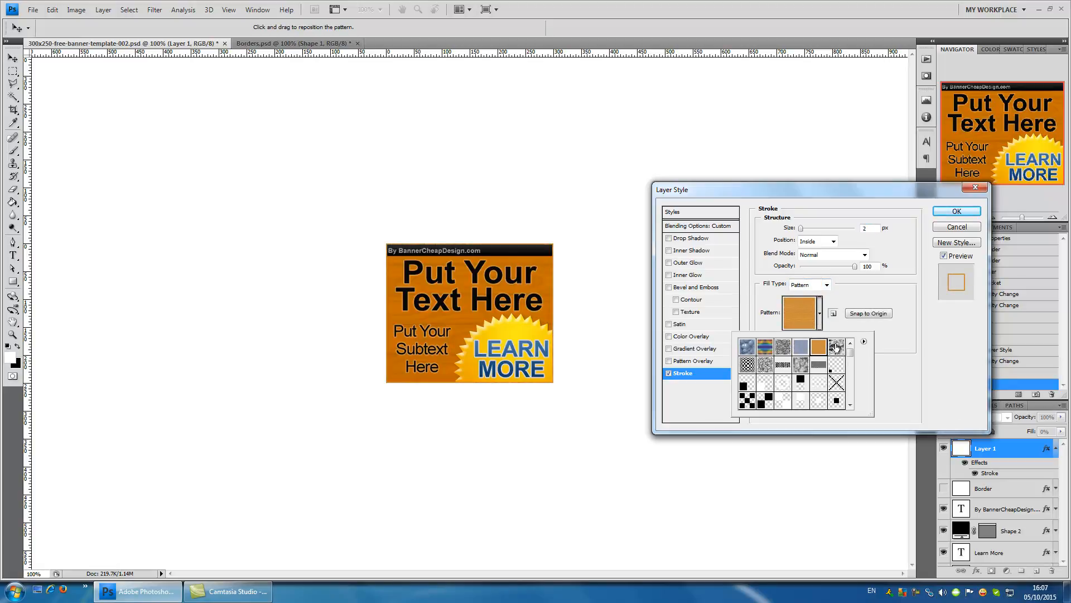
pyautogui.click(836, 347)
pyautogui.click(837, 364)
pyautogui.click(800, 383)
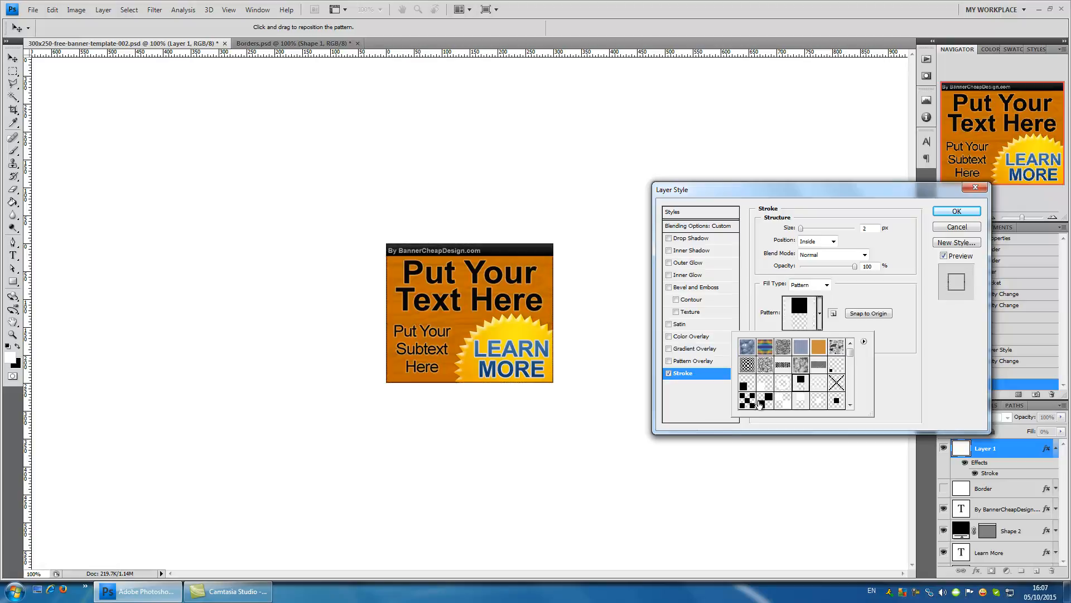
pyautogui.click(760, 402)
# - Compare the black-and-white textured, zigzag and checkered patterns from the picker's second row on the stroke
pyautogui.click(765, 364)
pyautogui.click(783, 364)
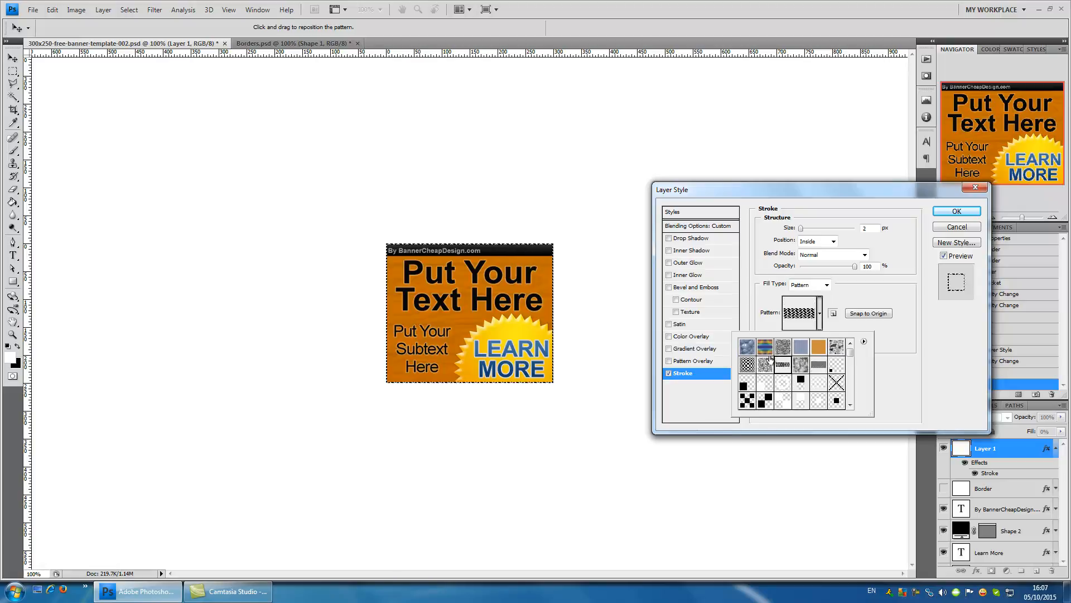
pyautogui.click(748, 364)
pyautogui.click(765, 365)
pyautogui.click(801, 365)
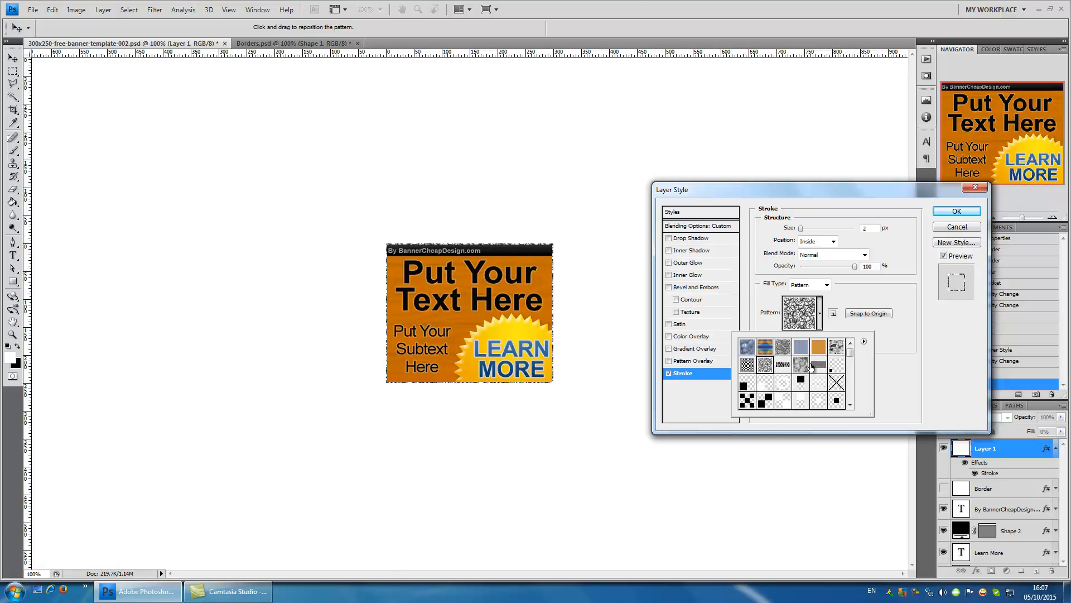
pyautogui.click(819, 364)
pyautogui.click(765, 364)
pyautogui.click(748, 364)
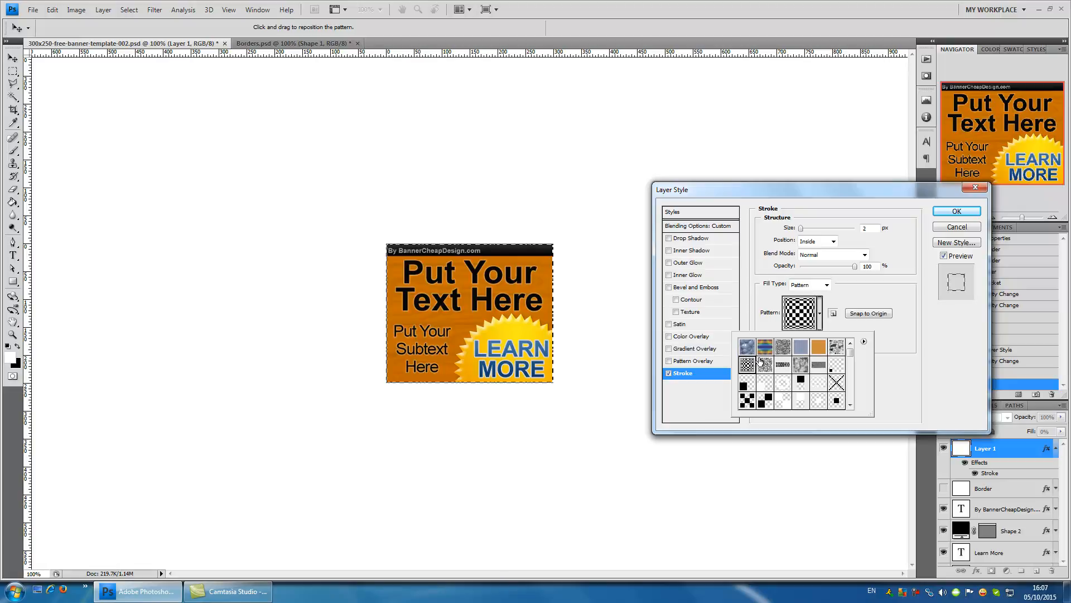
# - Try patterns further down the preset list on the stroke, including the dark photographic one
pyautogui.scroll(-5, 760, 362)
pyautogui.click(783, 371)
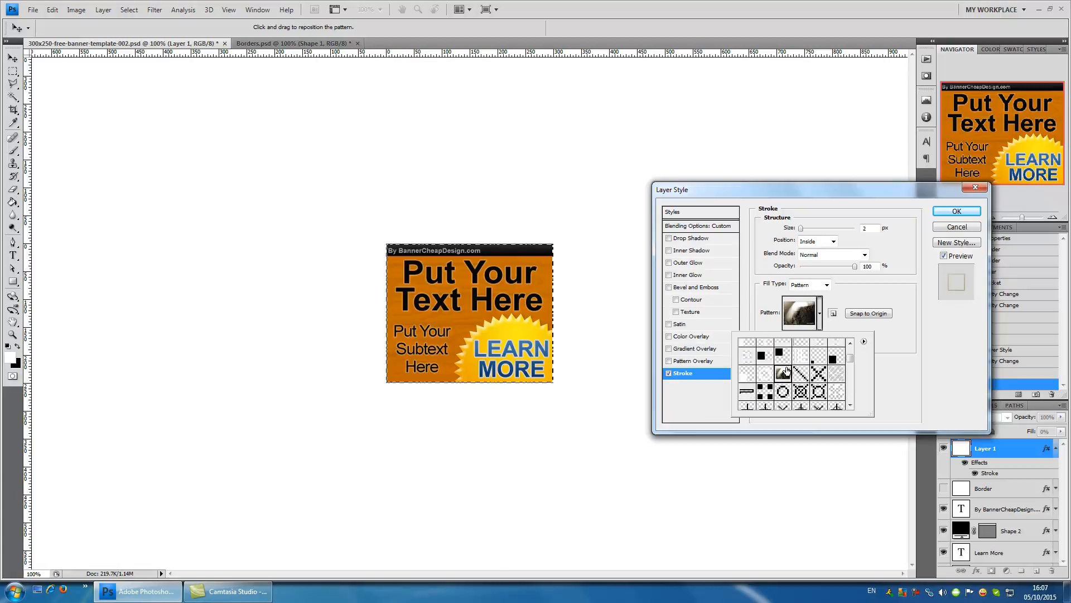
pyautogui.click(748, 378)
pyautogui.scroll(-1, 779, 380)
pyautogui.click(800, 379)
pyautogui.scroll(-1, 803, 380)
pyautogui.click(837, 379)
pyautogui.scroll(-1, 826, 380)
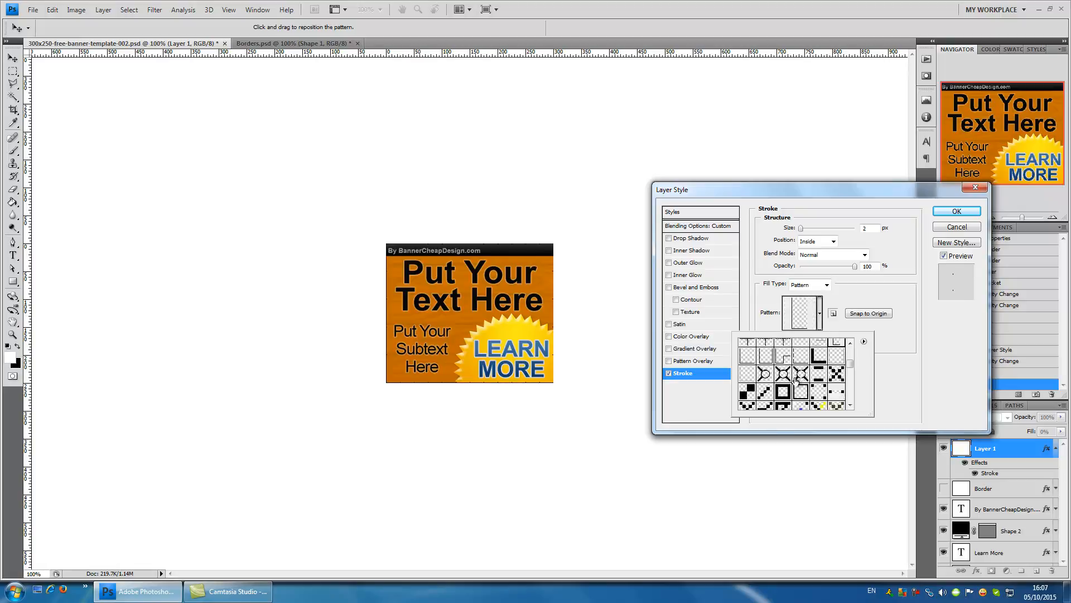
# - Choose the brown-and-white ornamental pattern for the stroke and apply the layer style
pyautogui.click(798, 378)
pyautogui.scroll(-1, 806, 375)
pyautogui.click(819, 374)
pyautogui.click(818, 391)
pyautogui.click(837, 406)
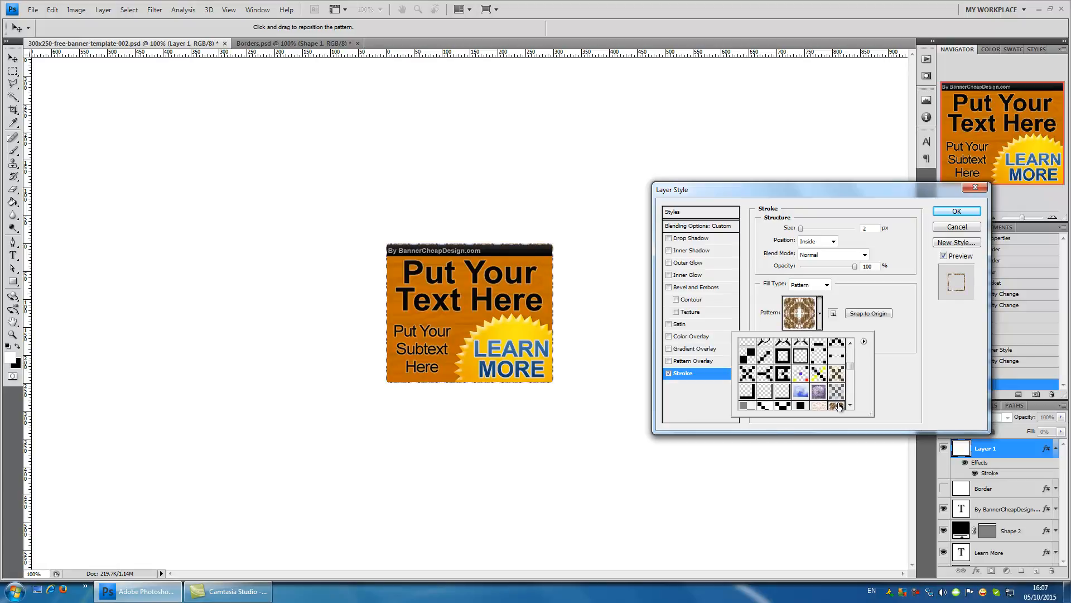
pyautogui.click(847, 187)
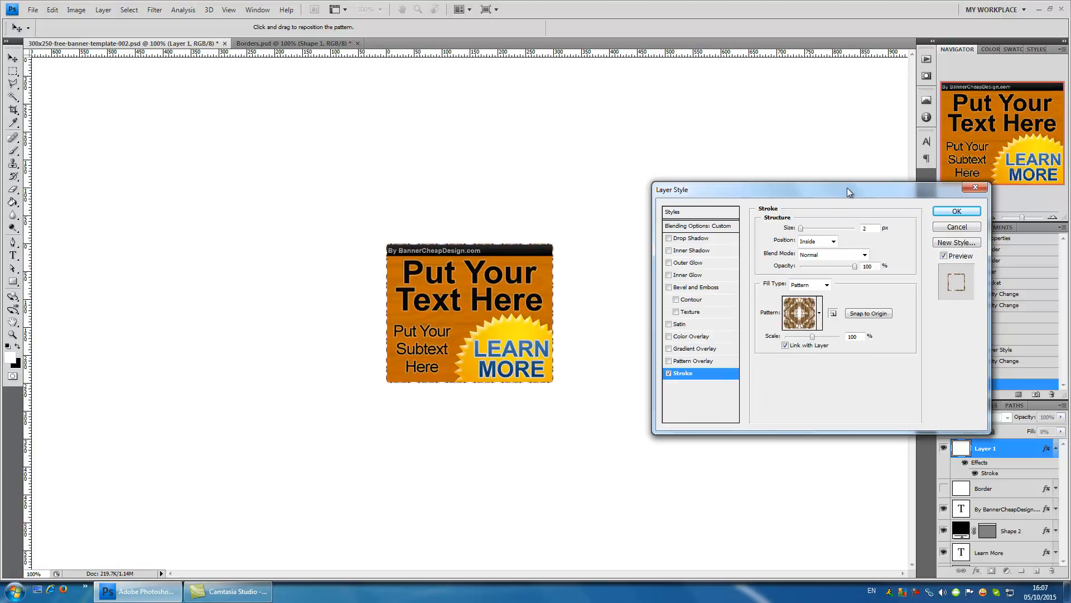
pyautogui.click(954, 211)
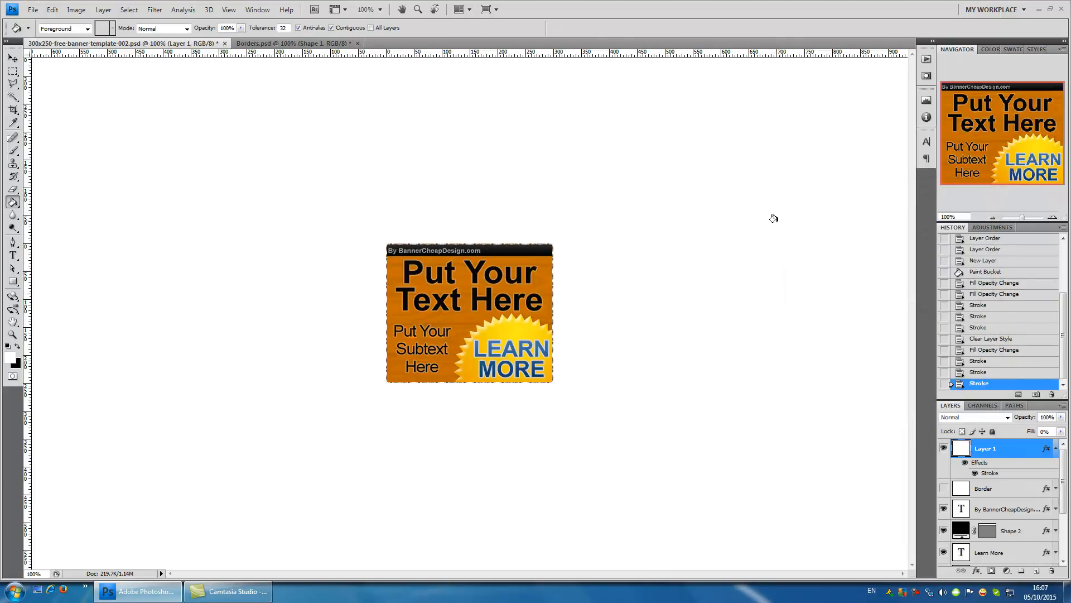
# - Preview the patterned border with the area surrounding the canvas set to Gray
pyautogui.rightClick(736, 419)
pyautogui.click(737, 420)
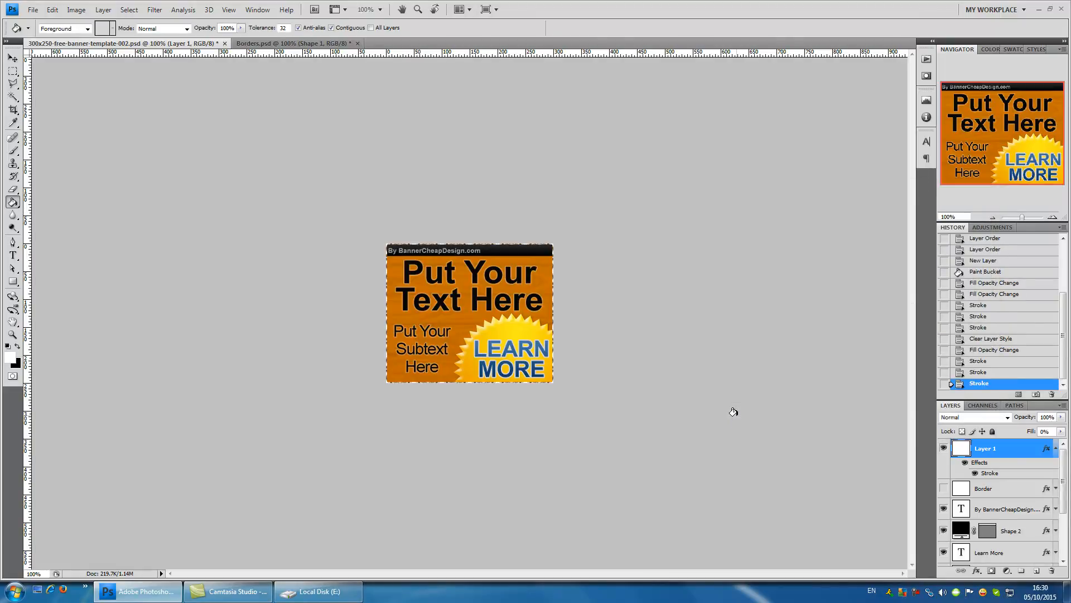